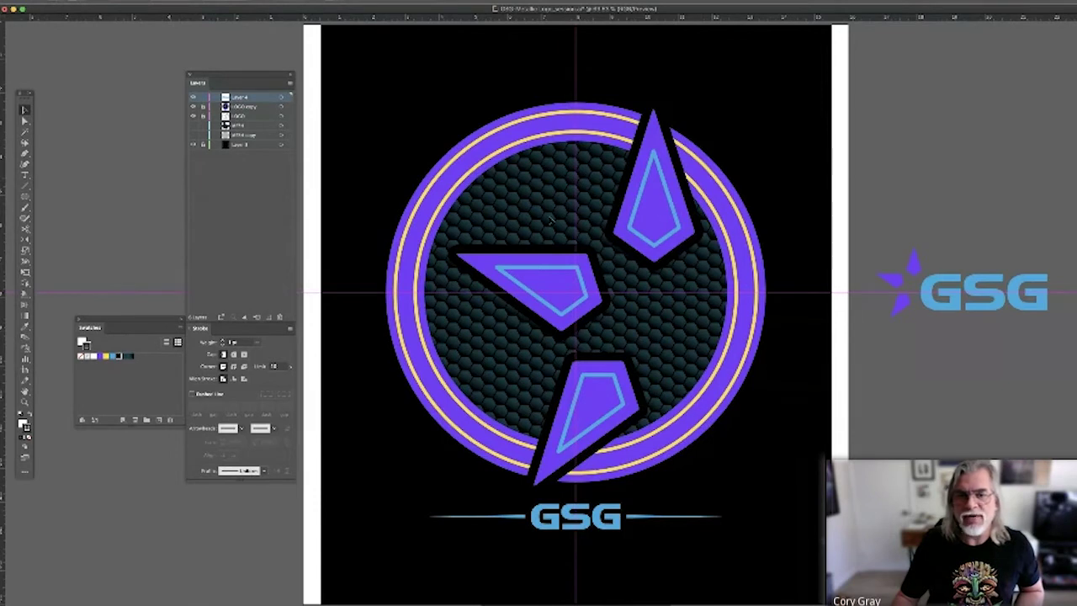
Step: Hide the LOGO copy layer and draw an unfilled circle from the guide intersection out to the middle of the faded ring
{"action": "left_click", "coordinate": [195, 111]}
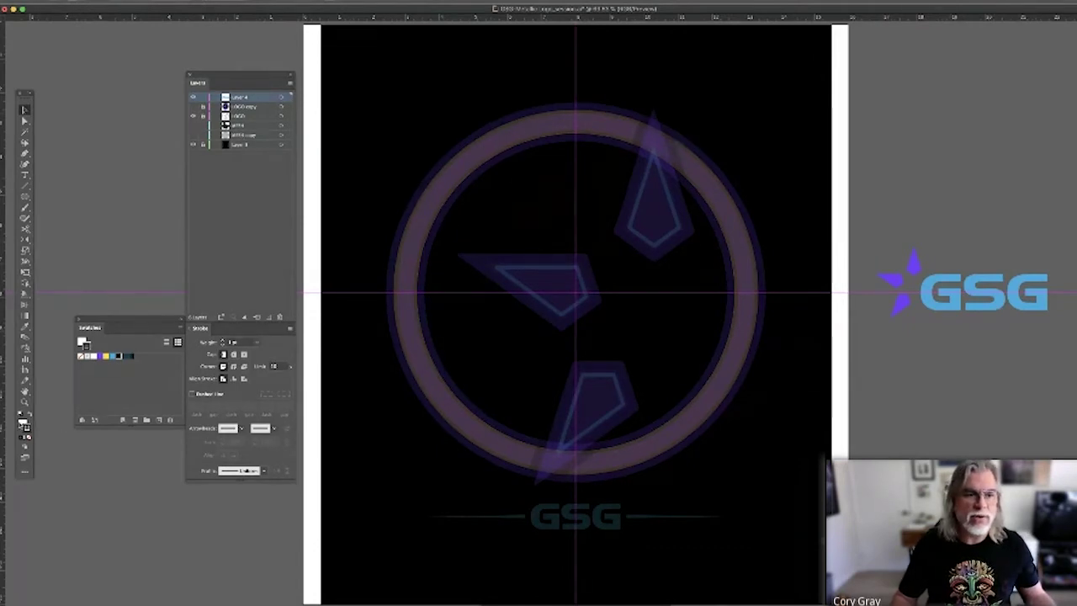
{"action": "left_click", "coordinate": [22, 423]}
{"action": "left_click", "coordinate": [29, 436]}
{"action": "left_click", "coordinate": [27, 429]}
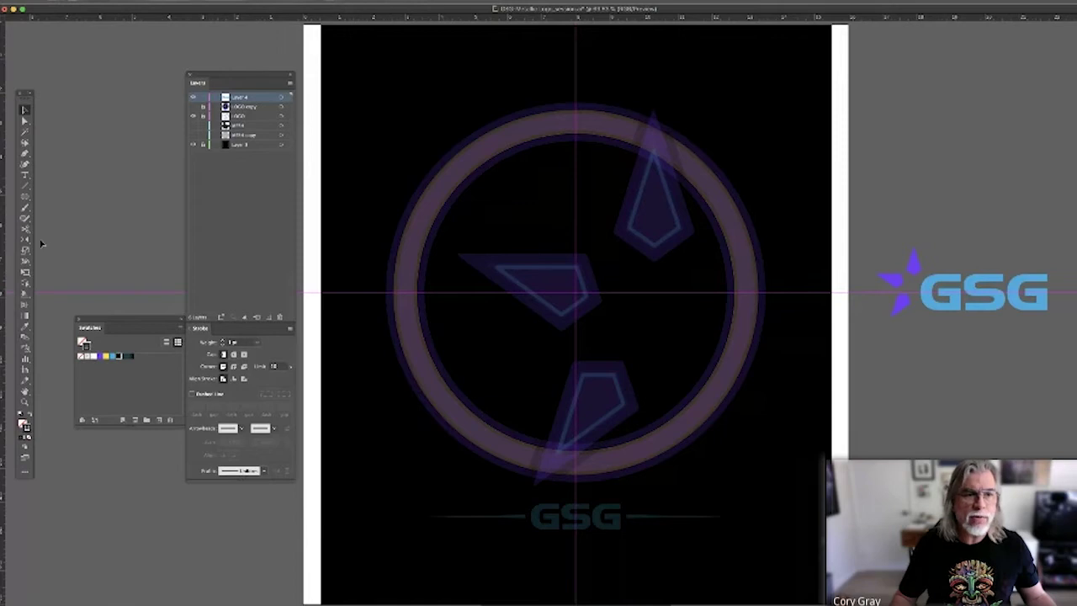
{"action": "left_click", "coordinate": [26, 196]}
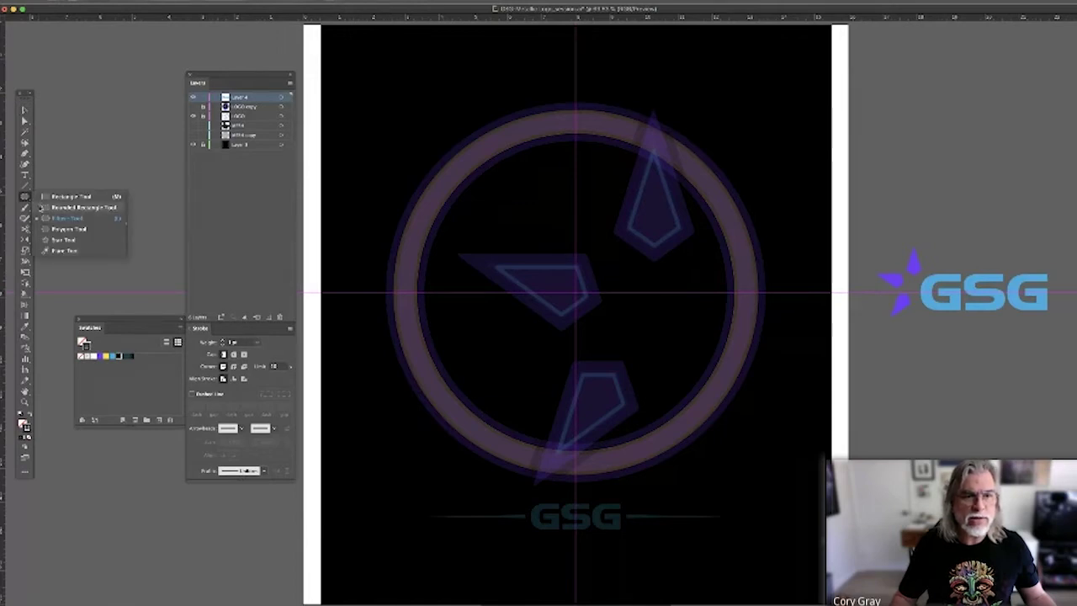
{"action": "left_click", "coordinate": [41, 219]}
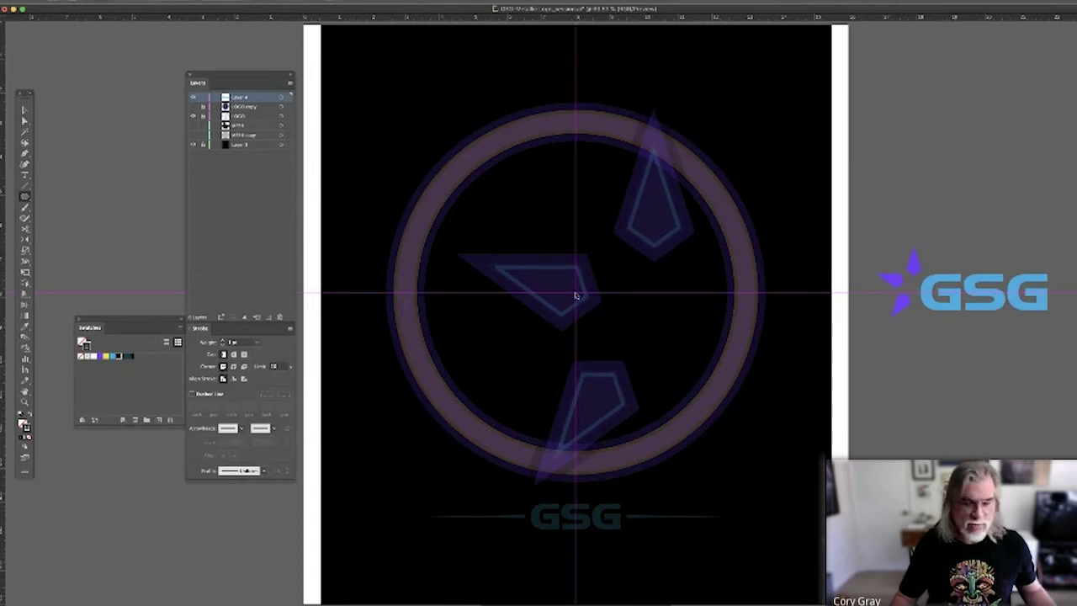
{"action": "left_click_drag", "start_coordinate": [575, 292], "coordinate": [748, 347]}
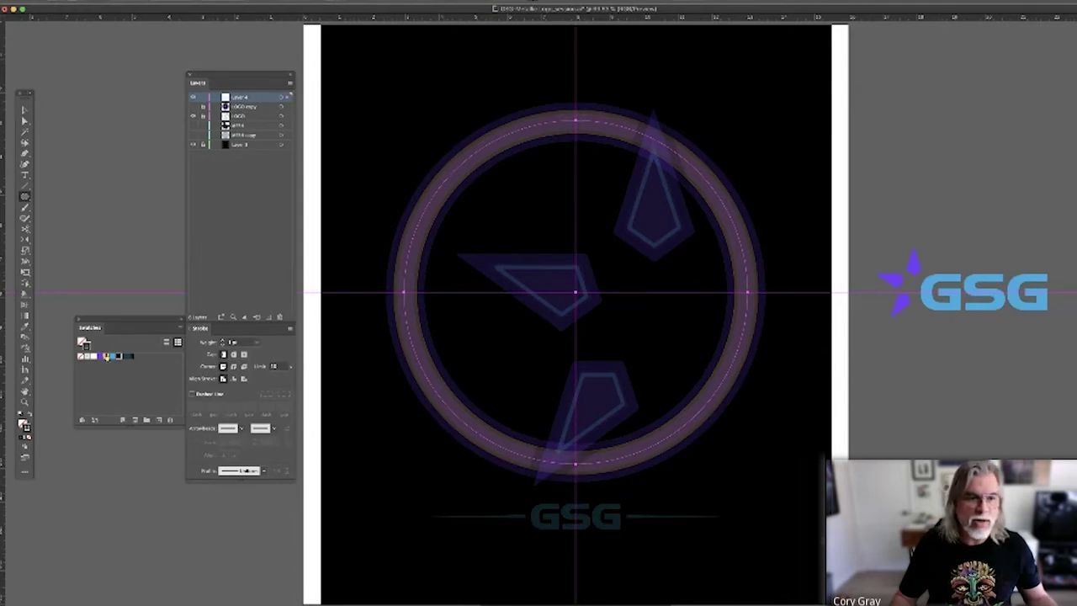
Step: Give the circle a purple stroke and increase its weight until it covers the full width of the faded ring
{"action": "left_click", "coordinate": [100, 356]}
{"action": "left_click", "coordinate": [223, 341]}
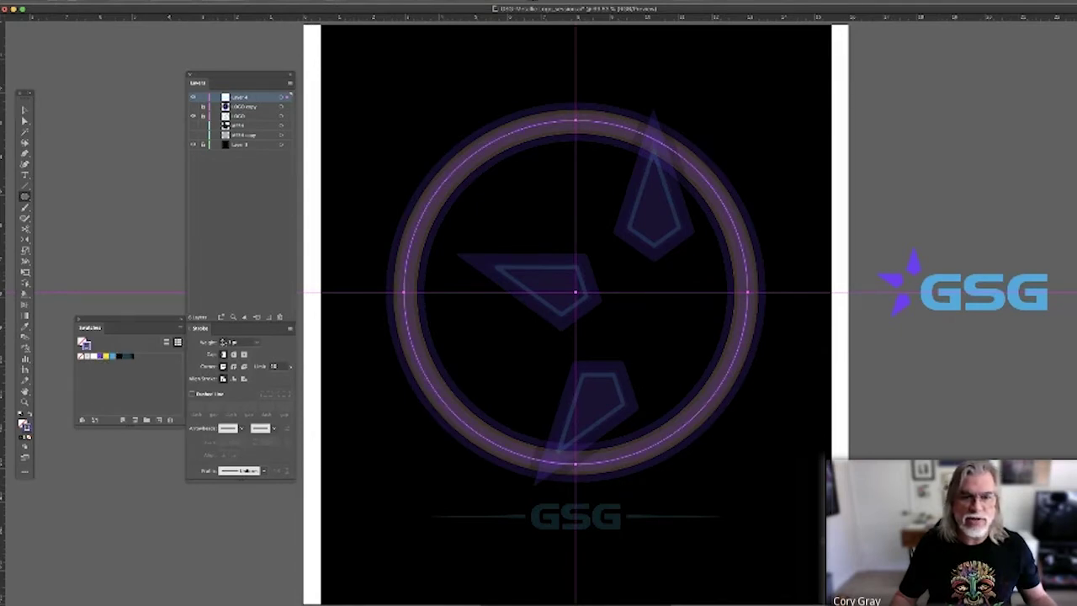
{"action": "left_click", "coordinate": [223, 341]}
{"action": "left_click", "coordinate": [223, 341]}
{"action": "left_click", "coordinate": [223, 341]}
{"action": "left_click", "coordinate": [223, 340]}
{"action": "left_click", "coordinate": [223, 341]}
{"action": "left_click", "coordinate": [223, 340]}
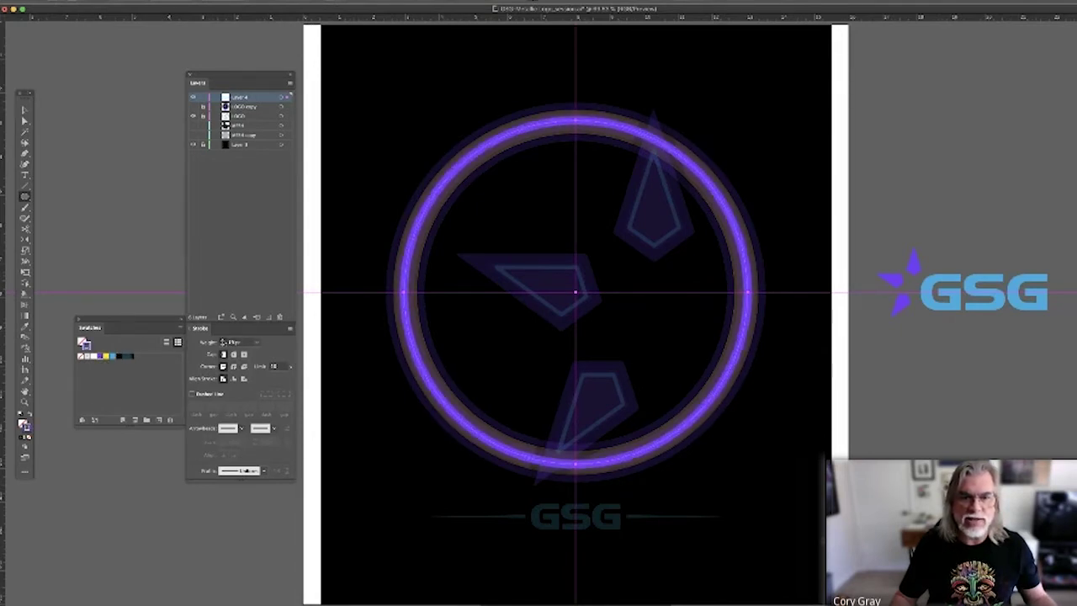
{"action": "left_click", "coordinate": [223, 340]}
{"action": "left_click", "coordinate": [223, 341]}
{"action": "left_click", "coordinate": [223, 341]}
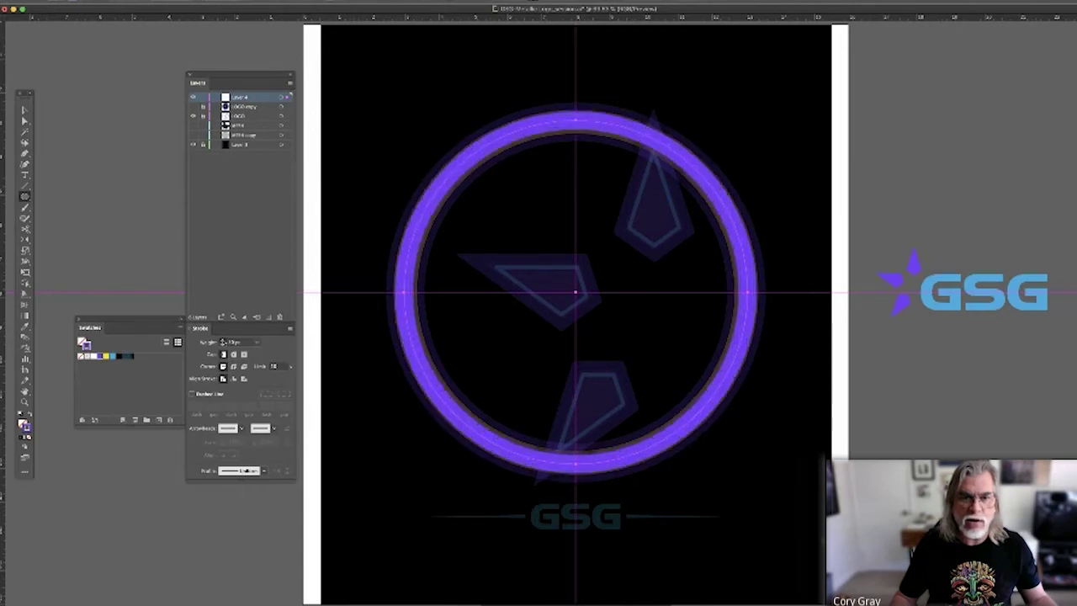
{"action": "left_click", "coordinate": [223, 340]}
{"action": "left_click", "coordinate": [223, 340]}
{"action": "left_click", "coordinate": [223, 340]}
{"action": "left_click", "coordinate": [223, 341]}
{"action": "left_click", "coordinate": [223, 341]}
{"action": "left_click", "coordinate": [223, 340]}
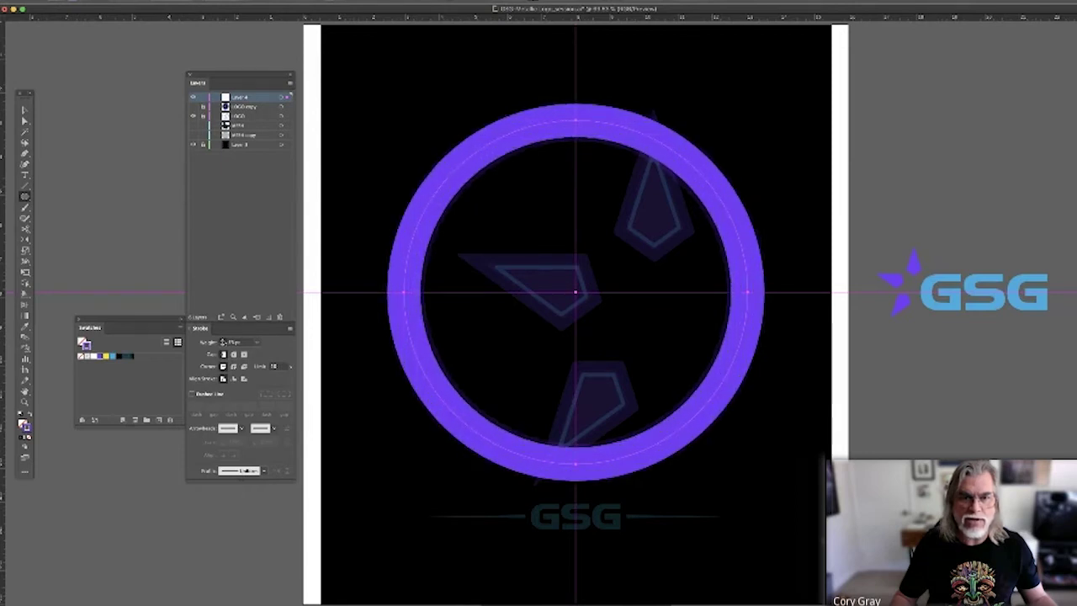
{"action": "left_click", "coordinate": [223, 341]}
{"action": "left_click", "coordinate": [223, 340]}
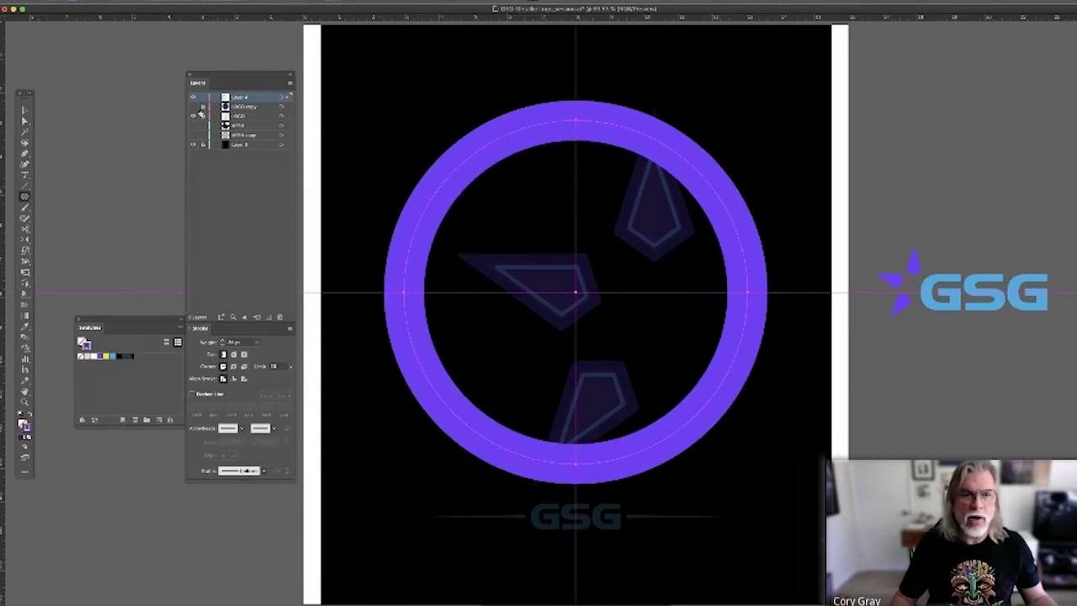
Step: Compare the new purple ring with the finished logo by toggling the visibility of the LOGO copy layer and the other layers
{"action": "left_click", "coordinate": [194, 108]}
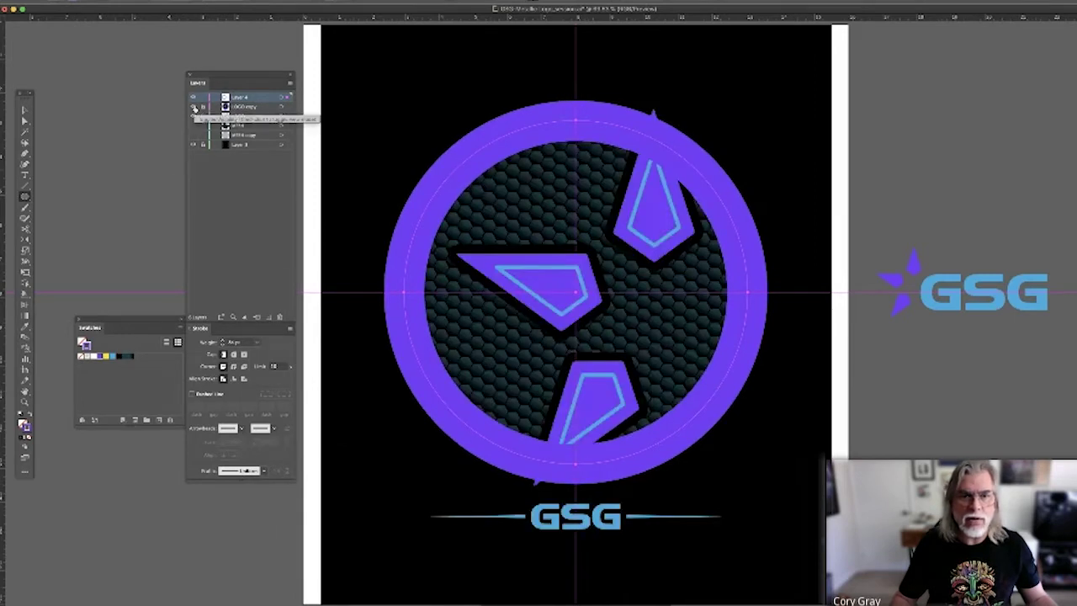
{"action": "left_click", "coordinate": [194, 108]}
{"action": "left_click", "coordinate": [194, 117]}
{"action": "left_click", "coordinate": [194, 108]}
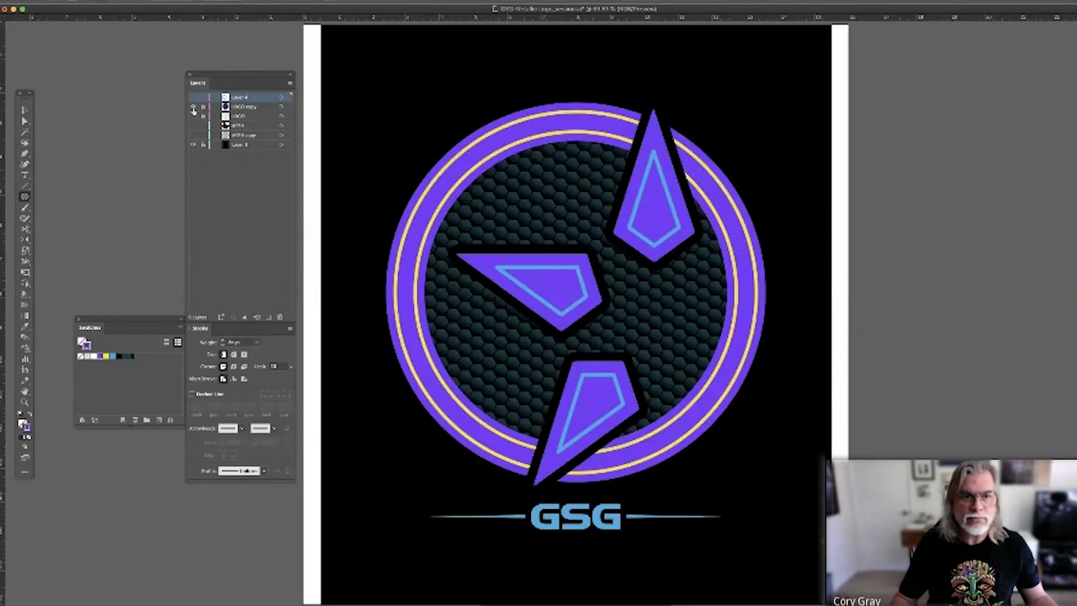
{"action": "left_click", "coordinate": [195, 102]}
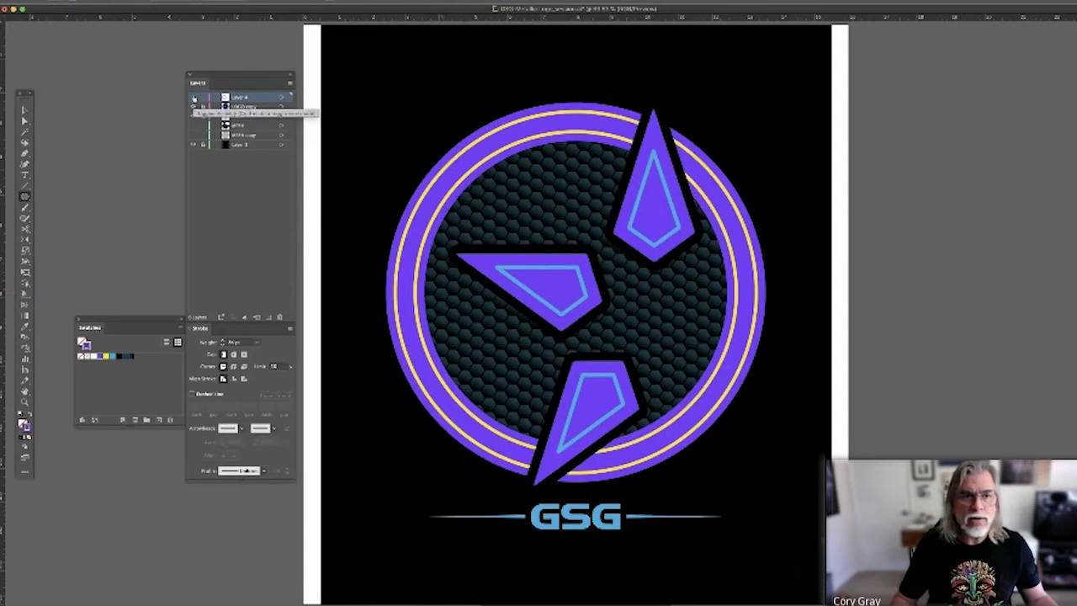
{"action": "left_click", "coordinate": [194, 108]}
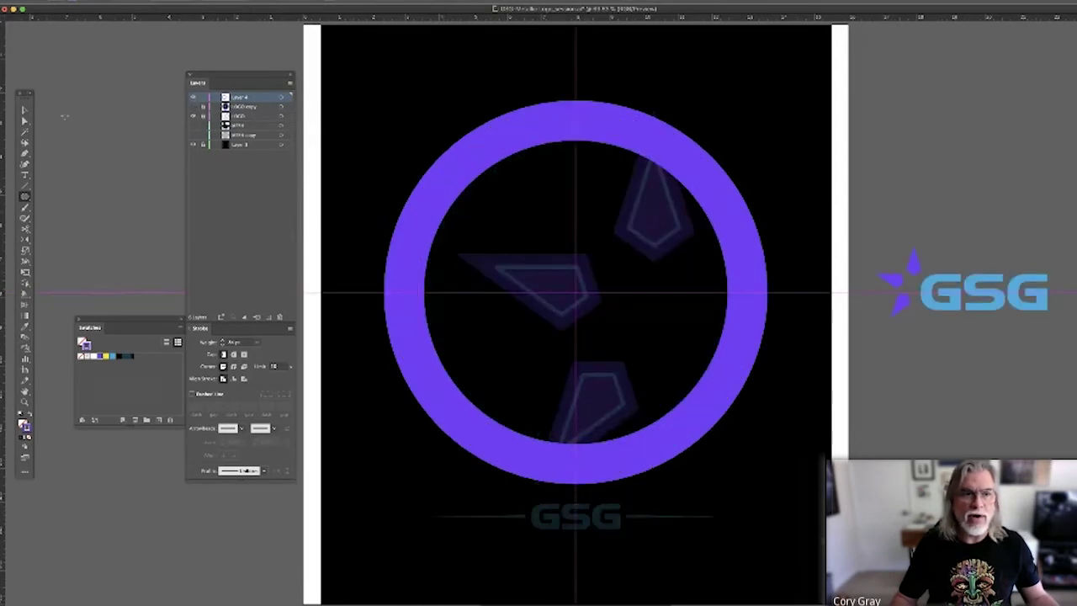
Step: Copy the purple ring and paste the duplicate directly in front of it
{"action": "key", "text": "v"}
{"action": "left_click_drag", "start_coordinate": [398, 160], "coordinate": [466, 237]}
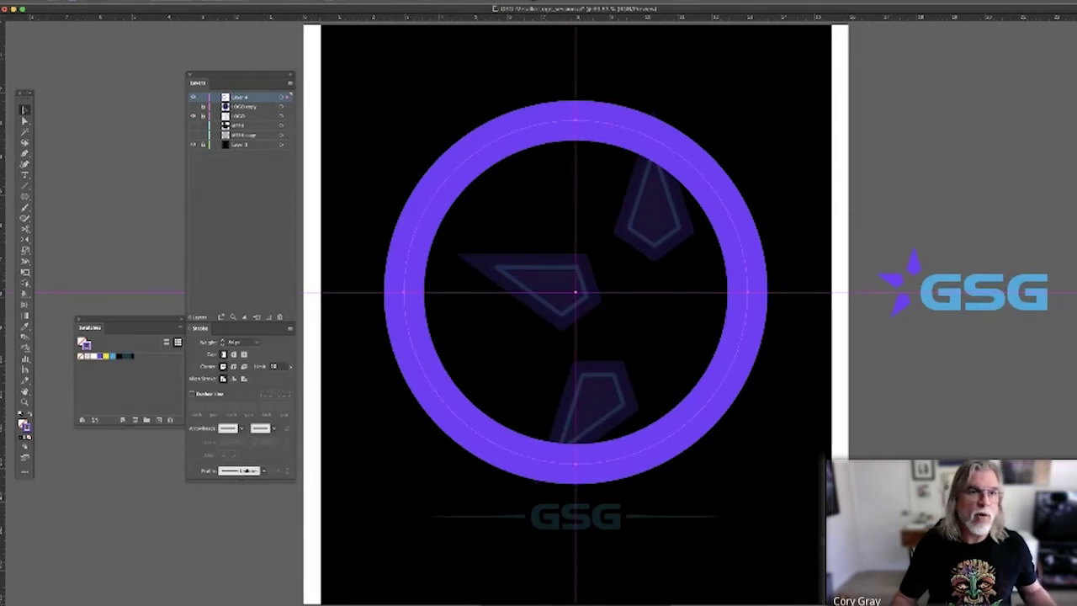
{"action": "left_click", "coordinate": [94, 0]}
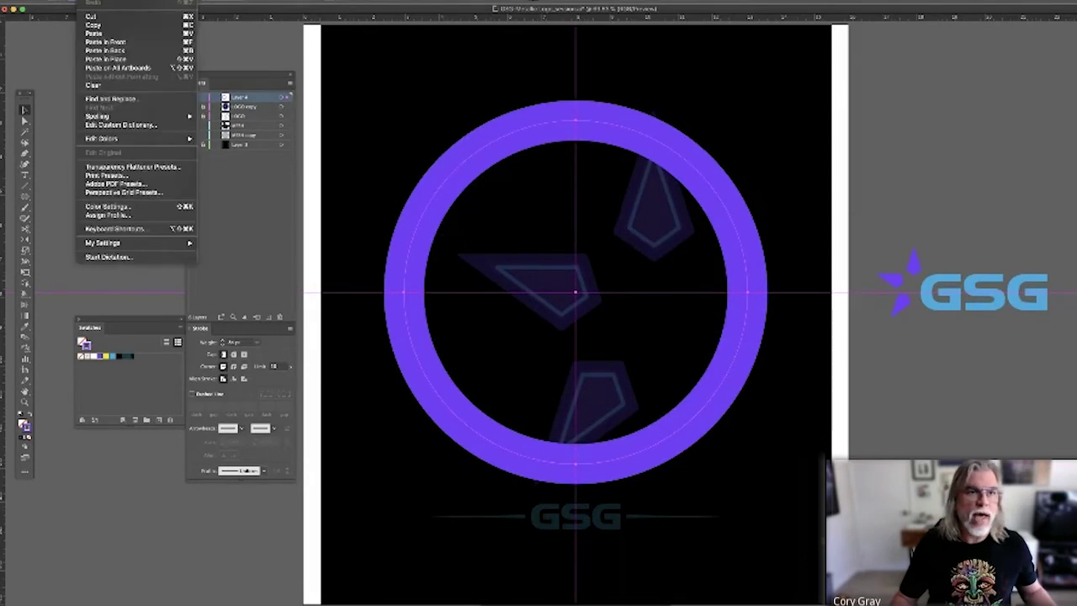
{"action": "left_click", "coordinate": [102, 31]}
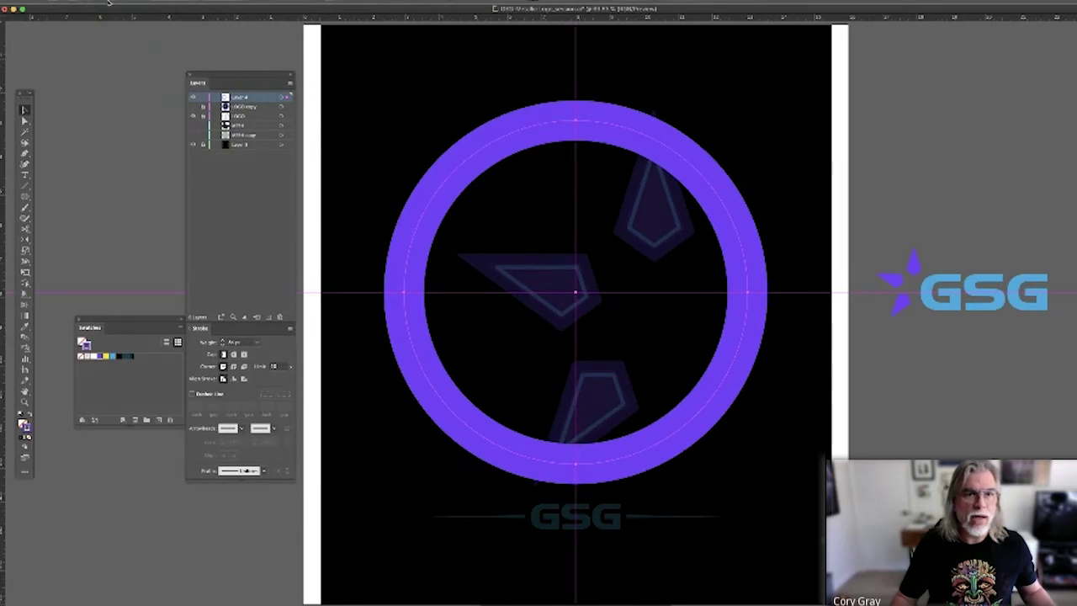
{"action": "left_click", "coordinate": [107, 2]}
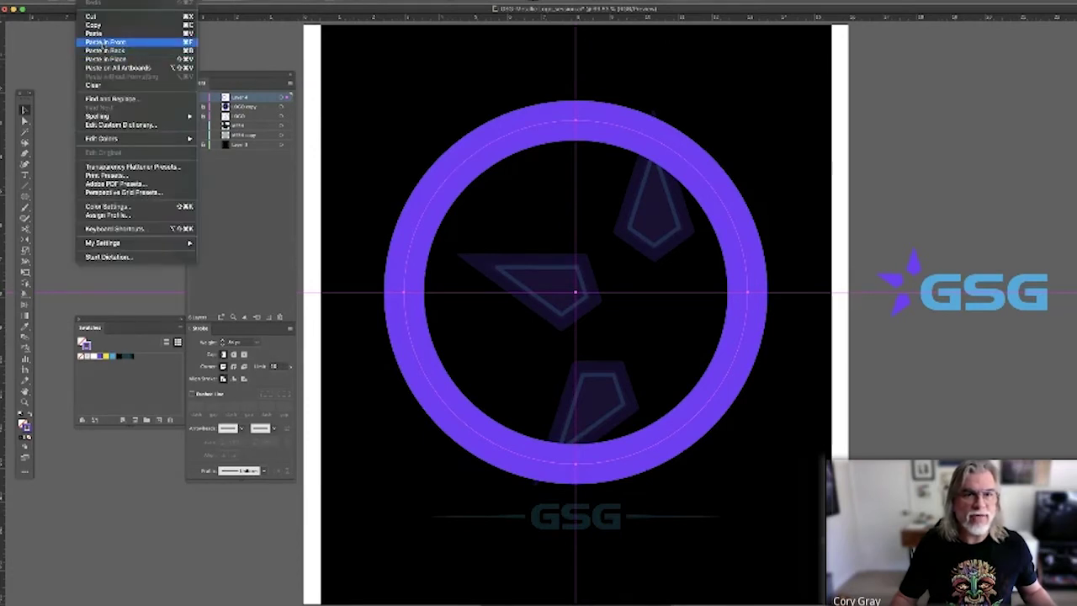
{"action": "left_click", "coordinate": [105, 41]}
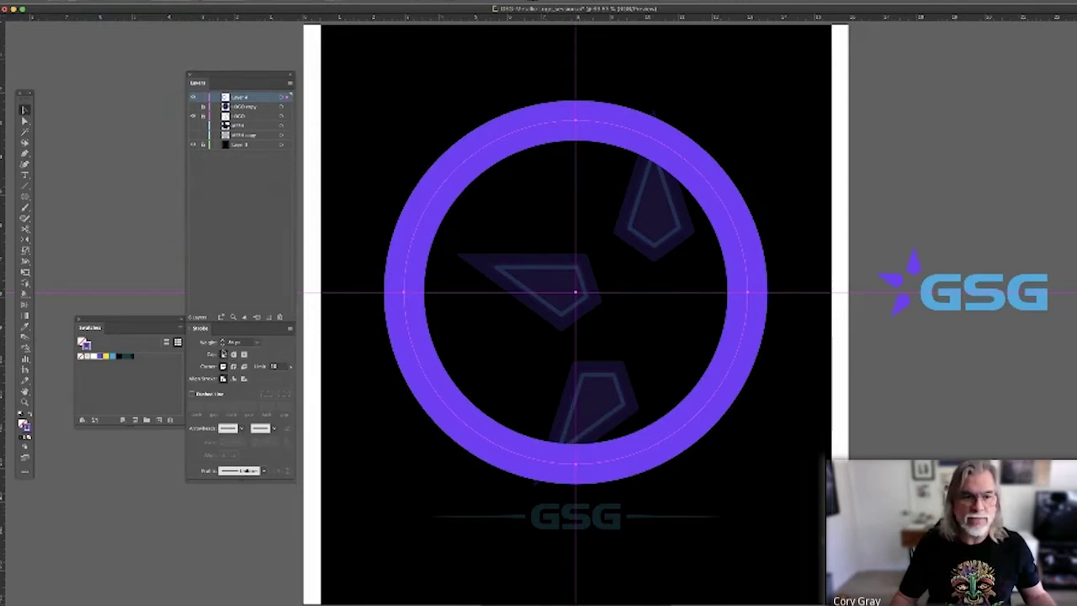
Step: Change the front ring's stroke to yellow and reduce its weight to leave thin purple edges on both sides
{"action": "left_click", "coordinate": [104, 357]}
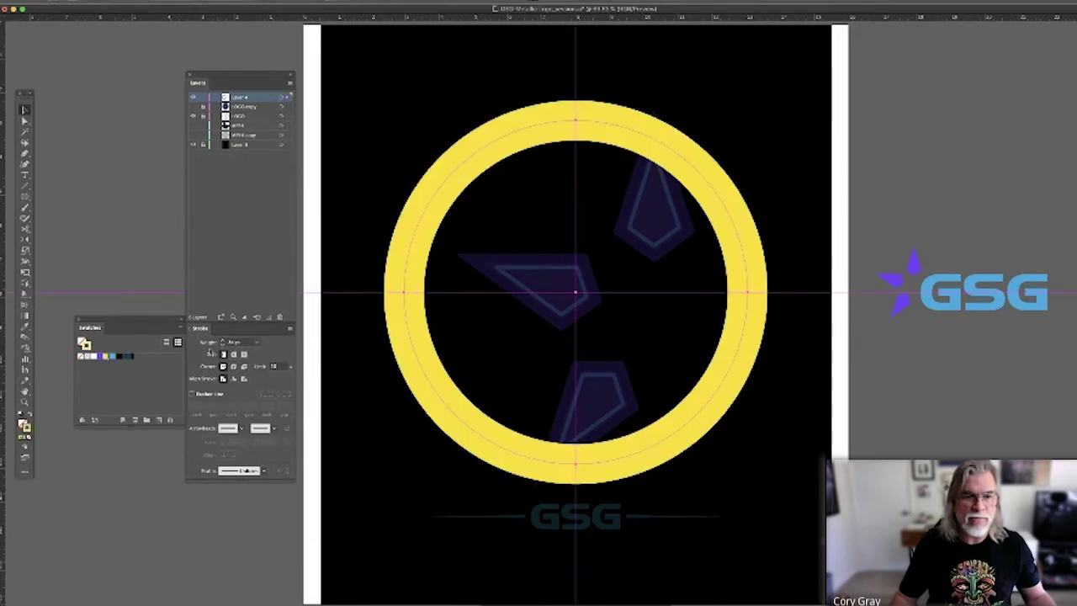
{"action": "left_click", "coordinate": [222, 341]}
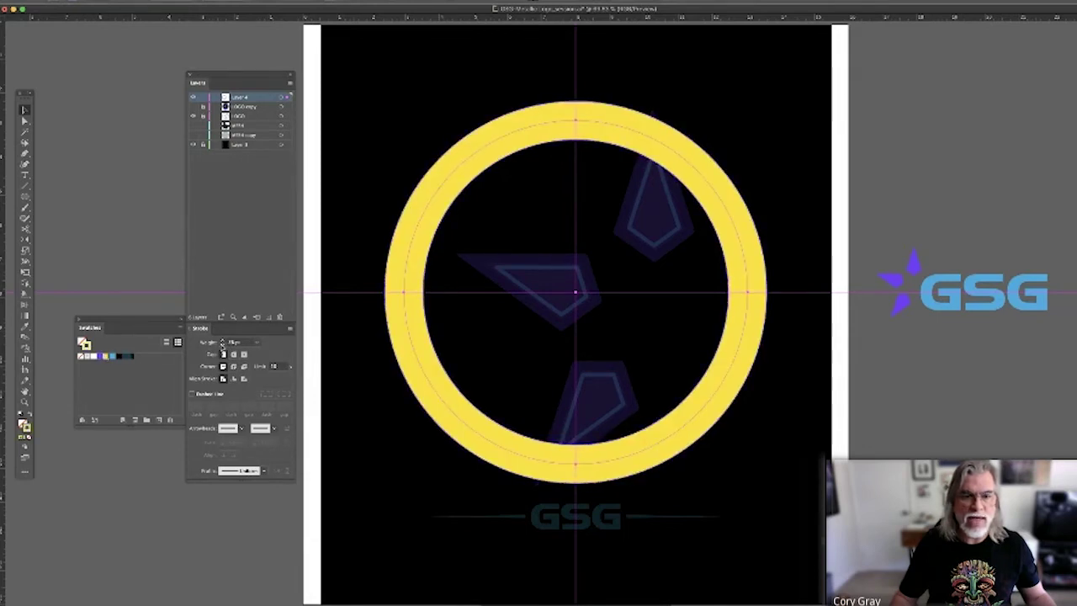
{"action": "left_click", "coordinate": [222, 342]}
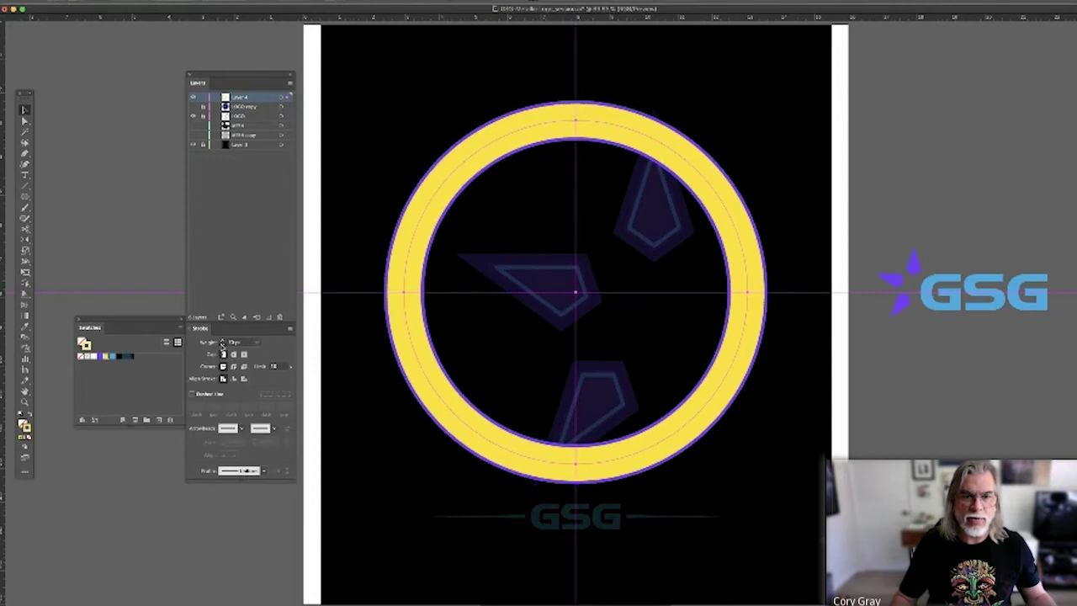
{"action": "left_click", "coordinate": [222, 342]}
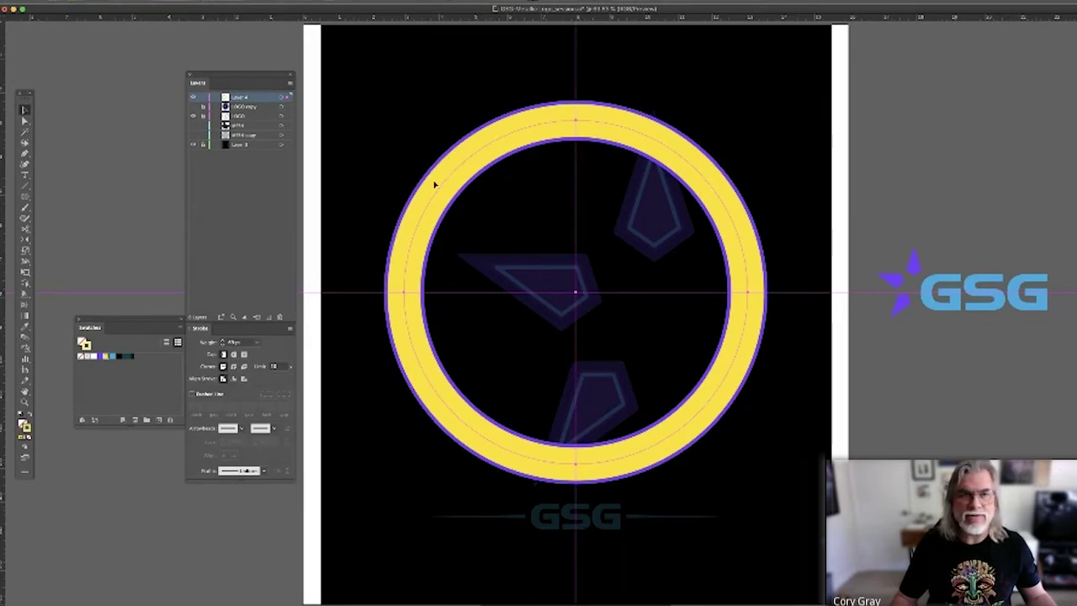
Step: Copy the yellow ring and paste the duplicate directly in front of it
{"action": "left_click", "coordinate": [93, 0]}
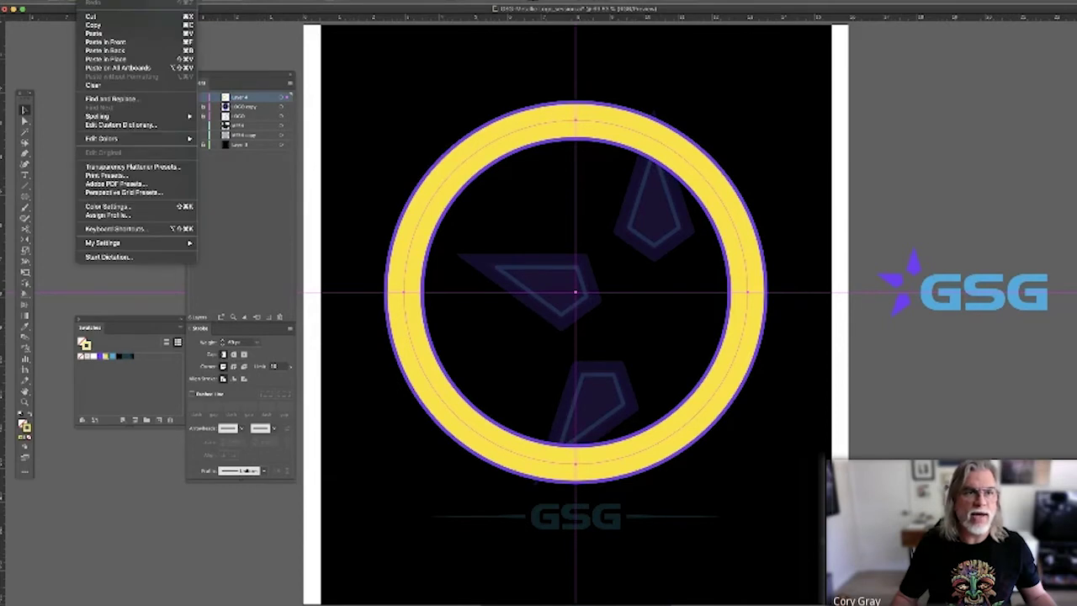
{"action": "left_click", "coordinate": [103, 28]}
{"action": "left_click", "coordinate": [92, 2]}
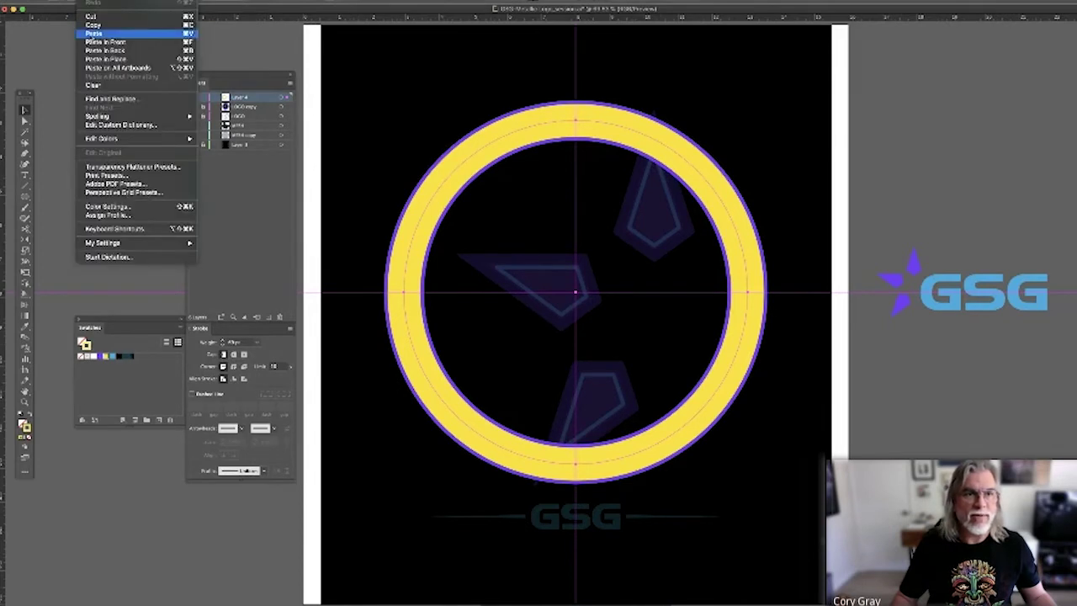
{"action": "left_click", "coordinate": [105, 42]}
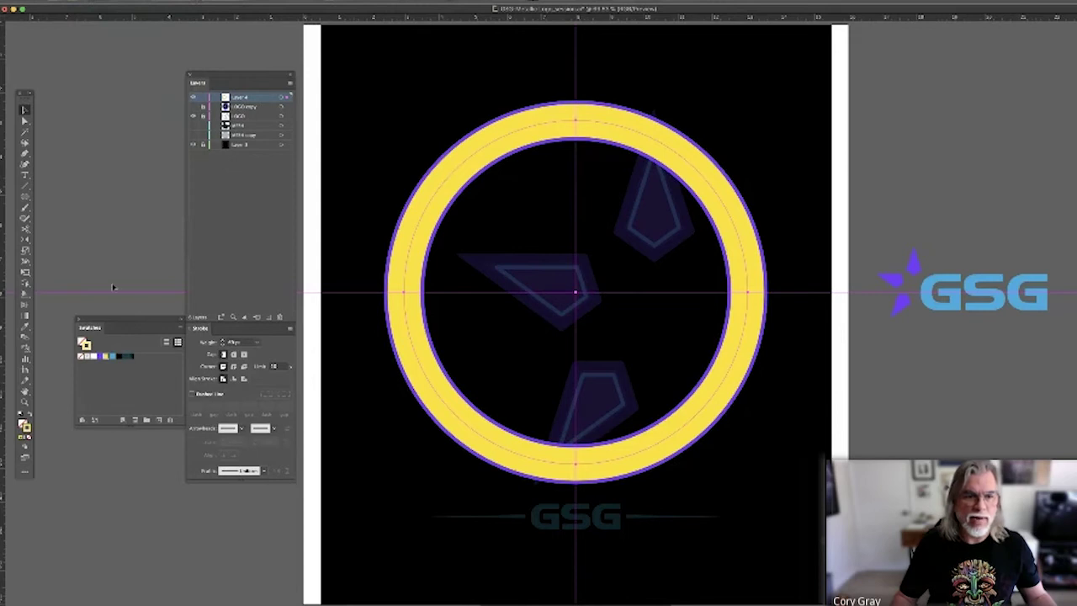
Step: Change the top ring's stroke to purple and reduce its weight to leave two thin yellow bands
{"action": "left_click", "coordinate": [101, 357]}
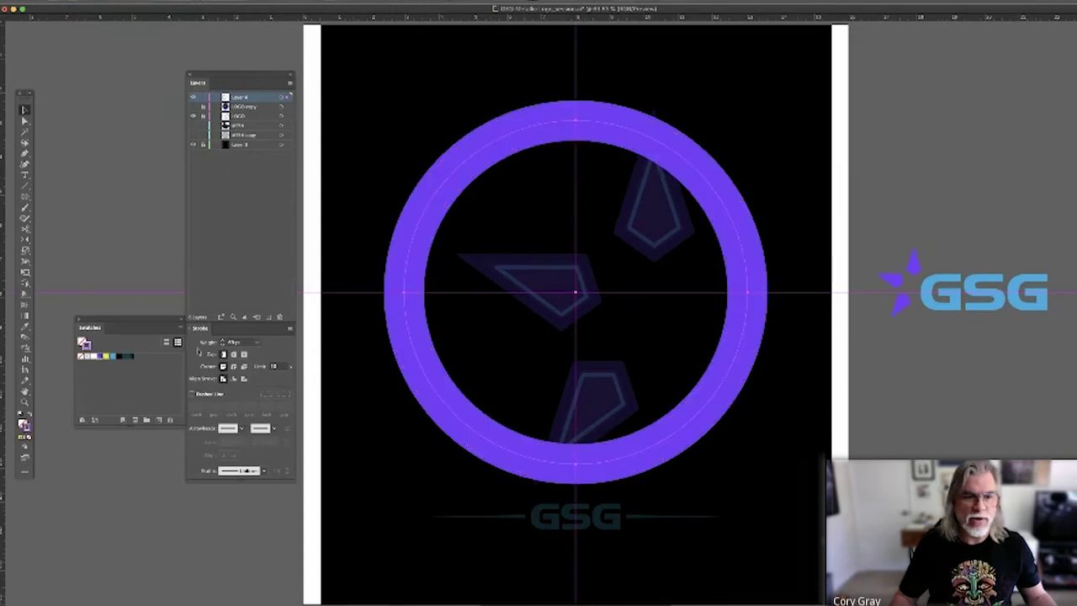
{"action": "left_click", "coordinate": [222, 344]}
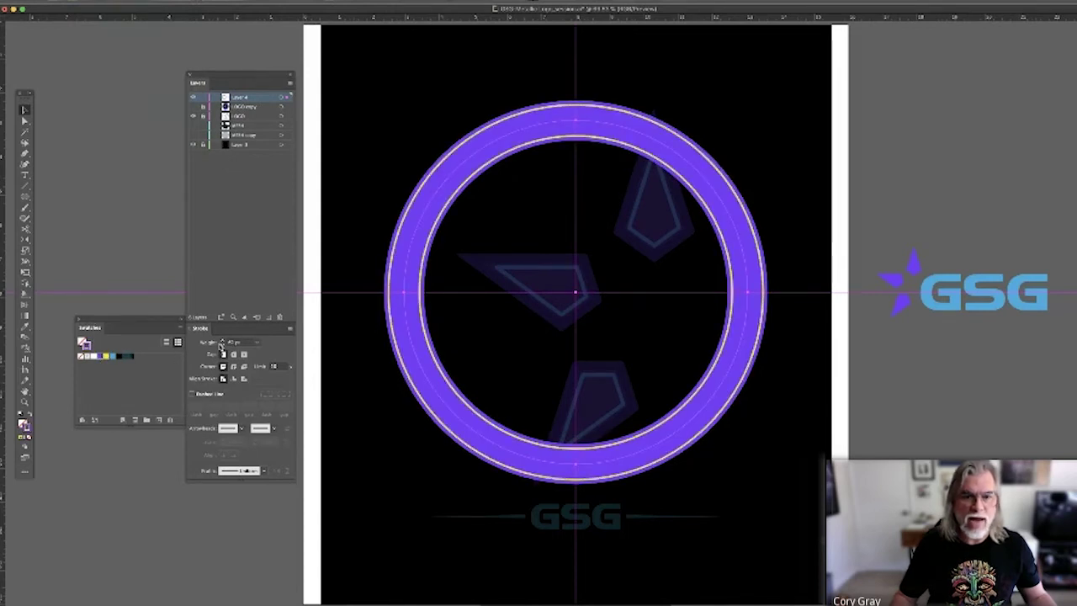
{"action": "left_click", "coordinate": [221, 343]}
{"action": "left_click", "coordinate": [221, 343]}
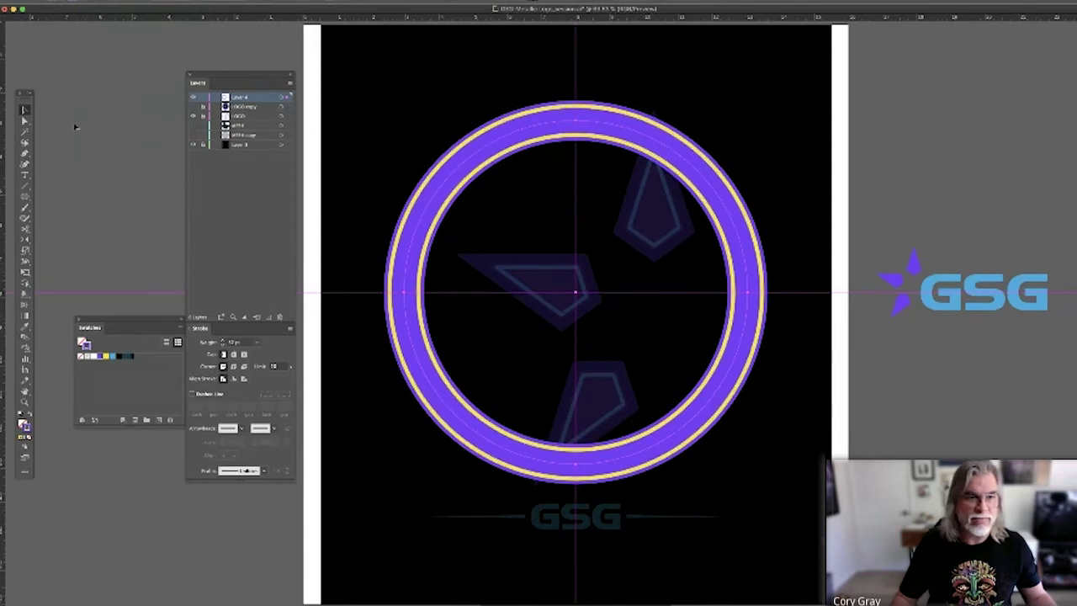
Step: Deselect the rings and inspect the stacked circle paths in Outline view, returning to the normal preview
{"action": "left_click", "coordinate": [110, 101]}
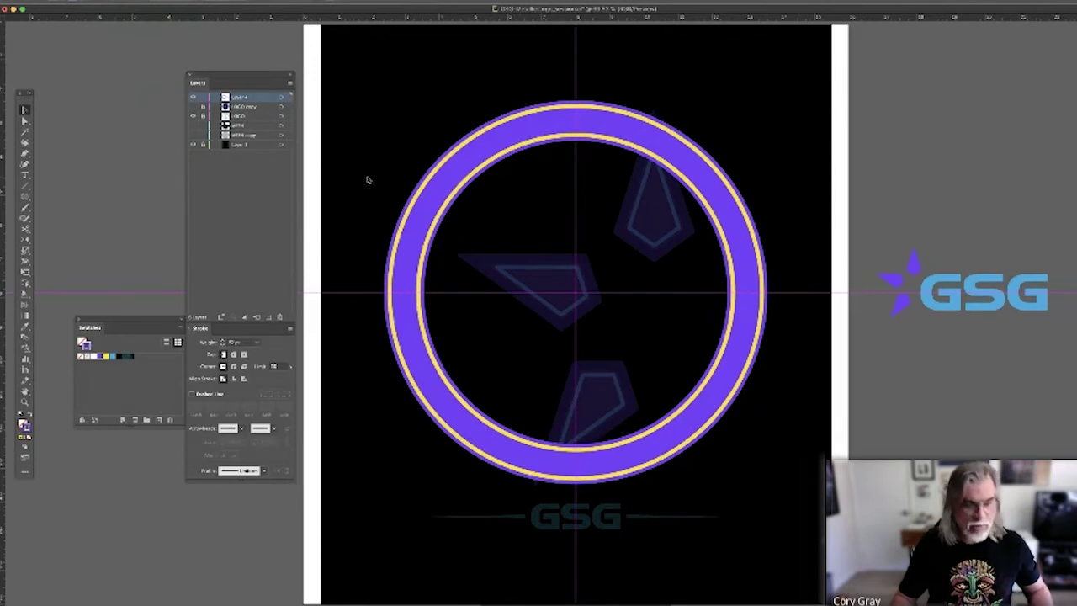
{"action": "key", "text": "super+y"}
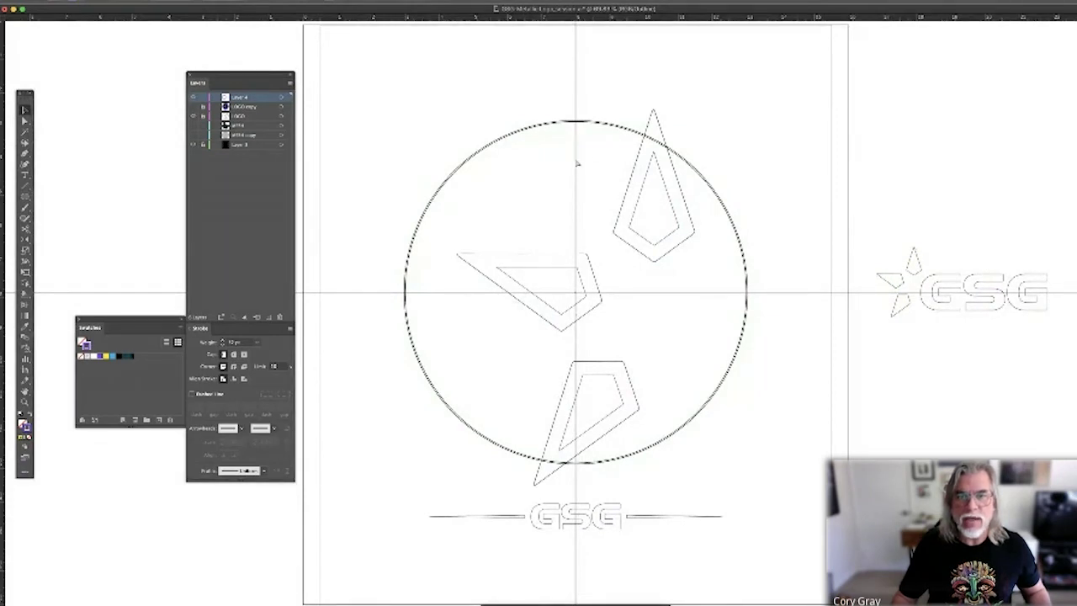
{"action": "key", "text": "super+y"}
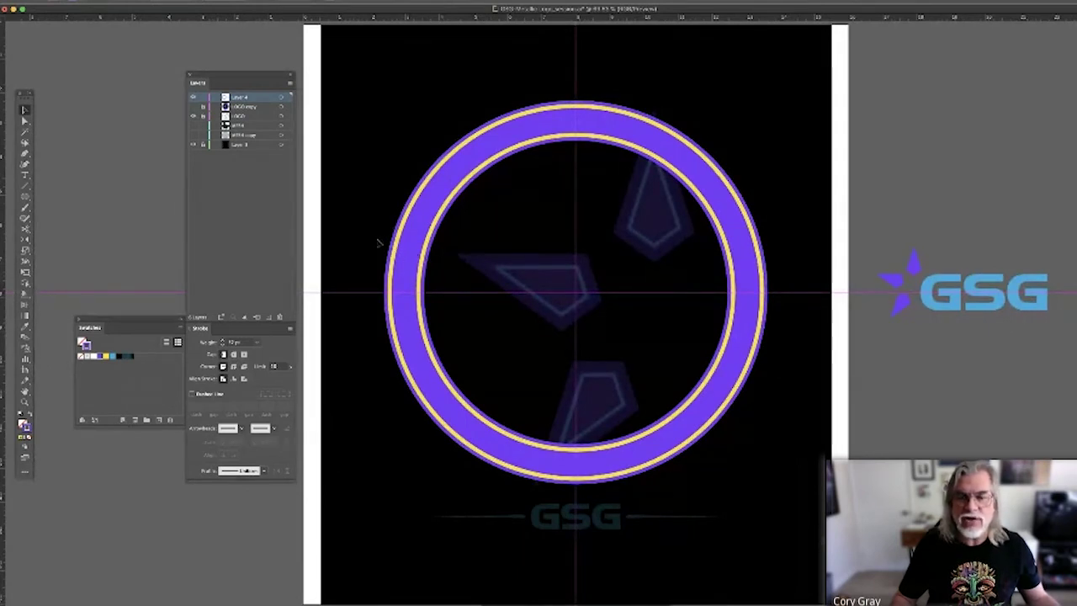
Step: Move the purple three-piece star into the ring and scale it proportionally until it matches the faded reference shapes
{"action": "left_click", "coordinate": [897, 288]}
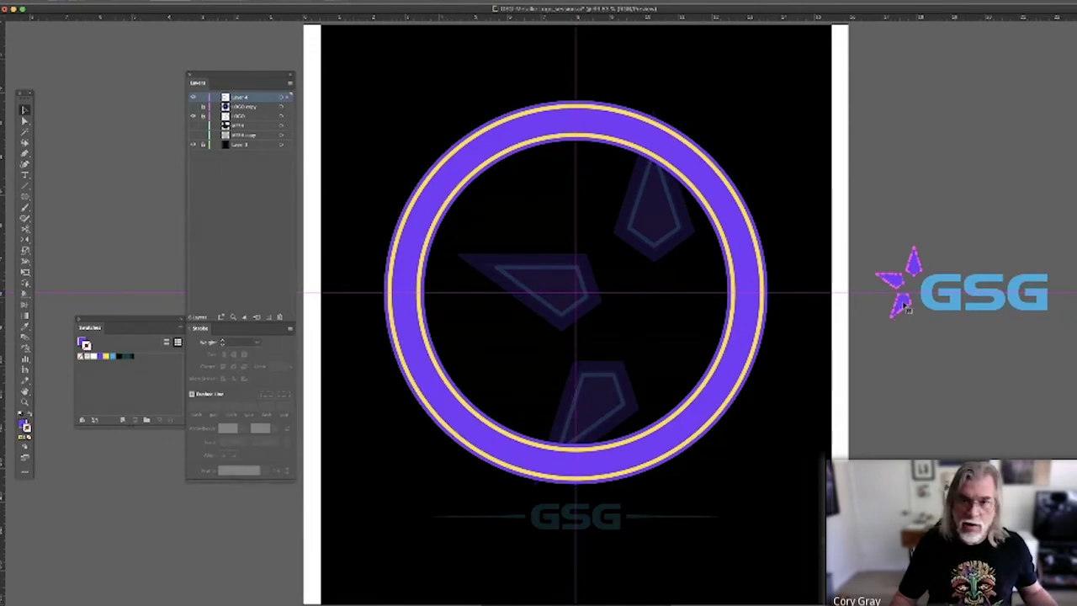
{"action": "left_click_drag", "start_coordinate": [905, 307], "coordinate": [589, 317]}
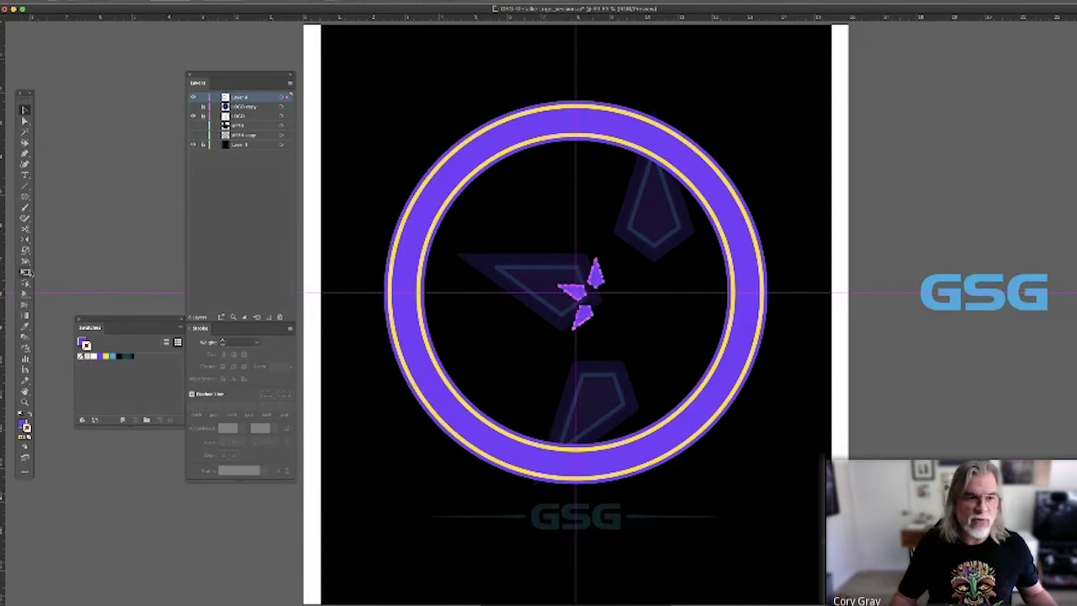
{"action": "left_click", "coordinate": [25, 272]}
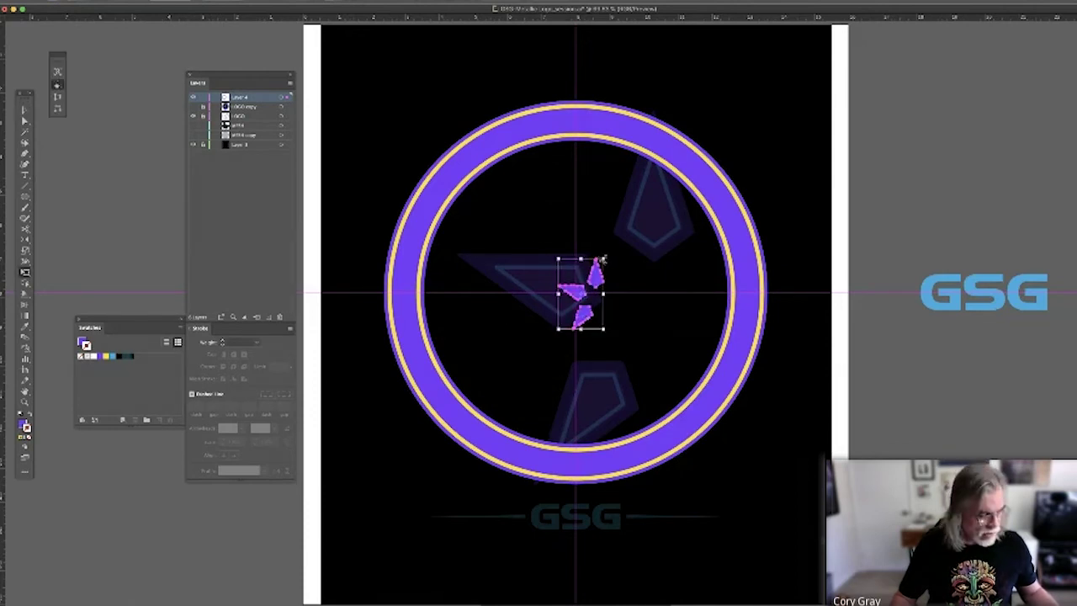
{"action": "left_click_drag", "start_coordinate": [603, 260], "coordinate": [752, 149]}
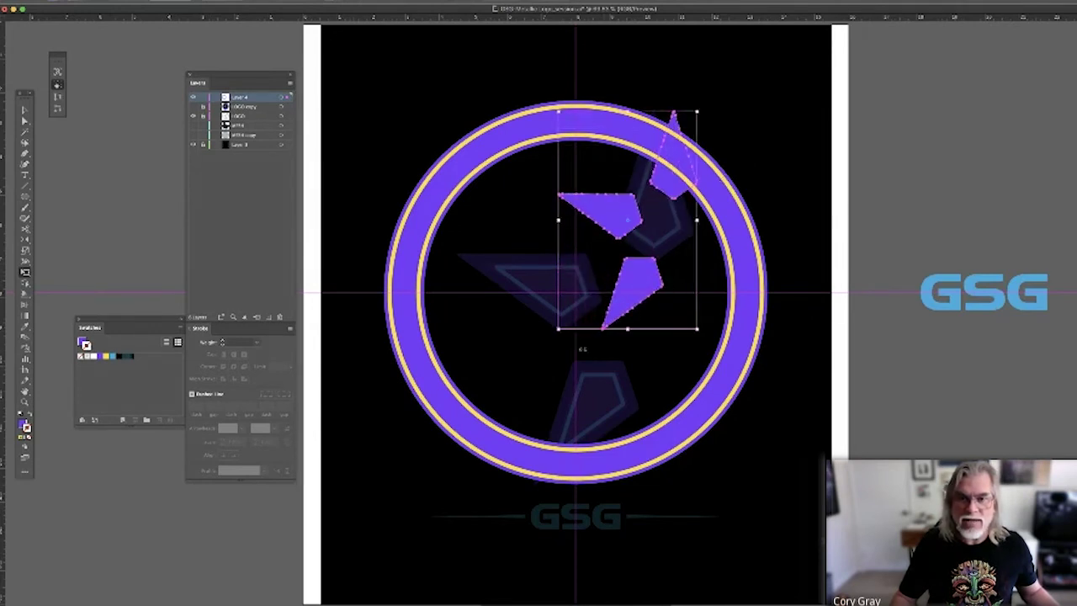
{"action": "left_click_drag", "start_coordinate": [552, 337], "coordinate": [456, 486]}
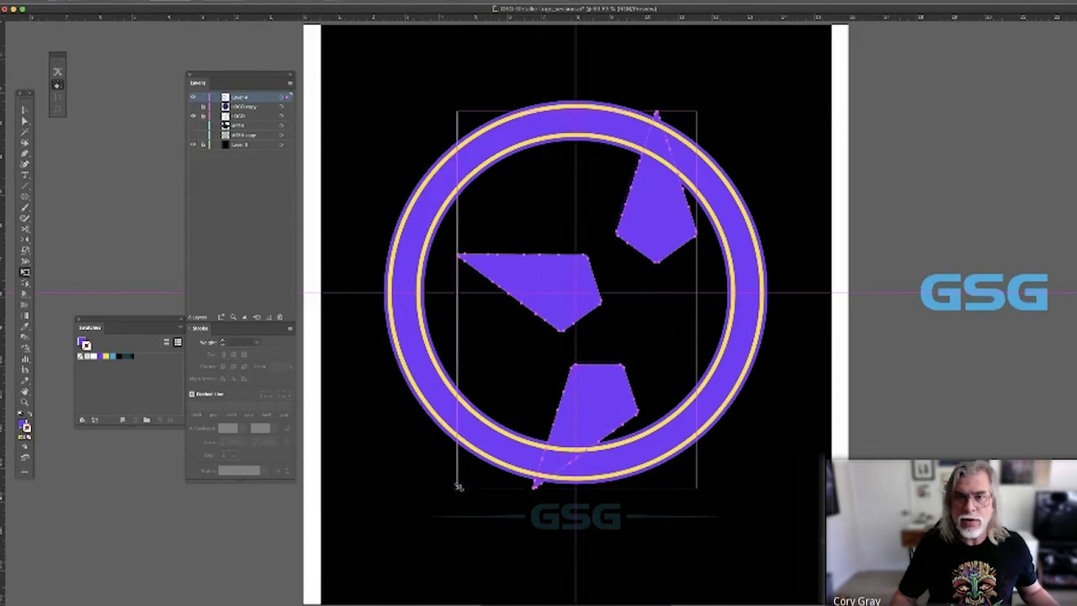
{"action": "left_click", "coordinate": [26, 110]}
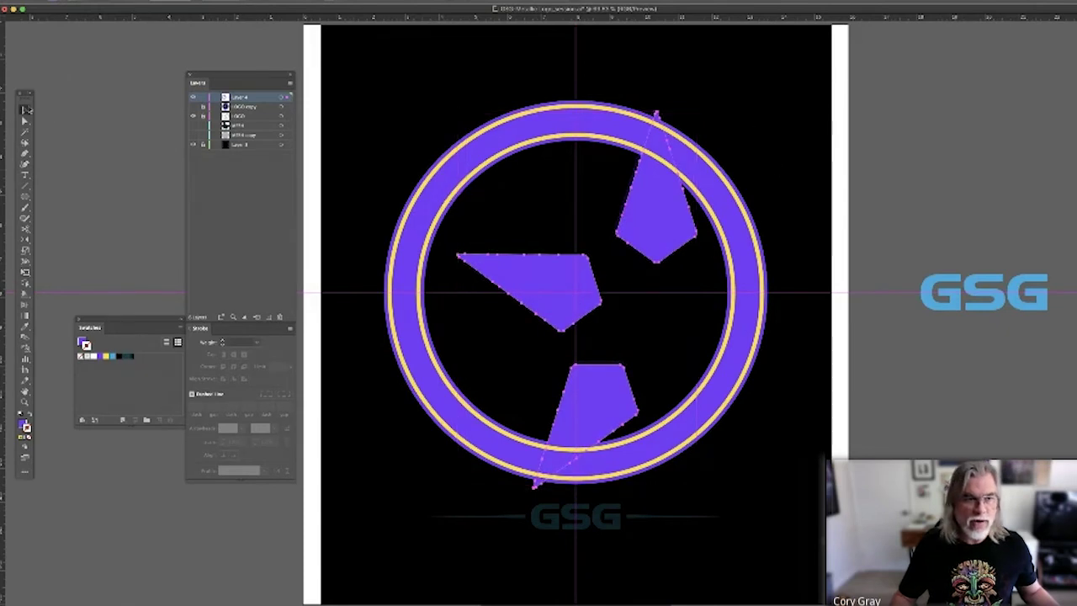
Step: Bring the star pieces in front of the stacked rings and deselect them
{"action": "left_click", "coordinate": [74, 6]}
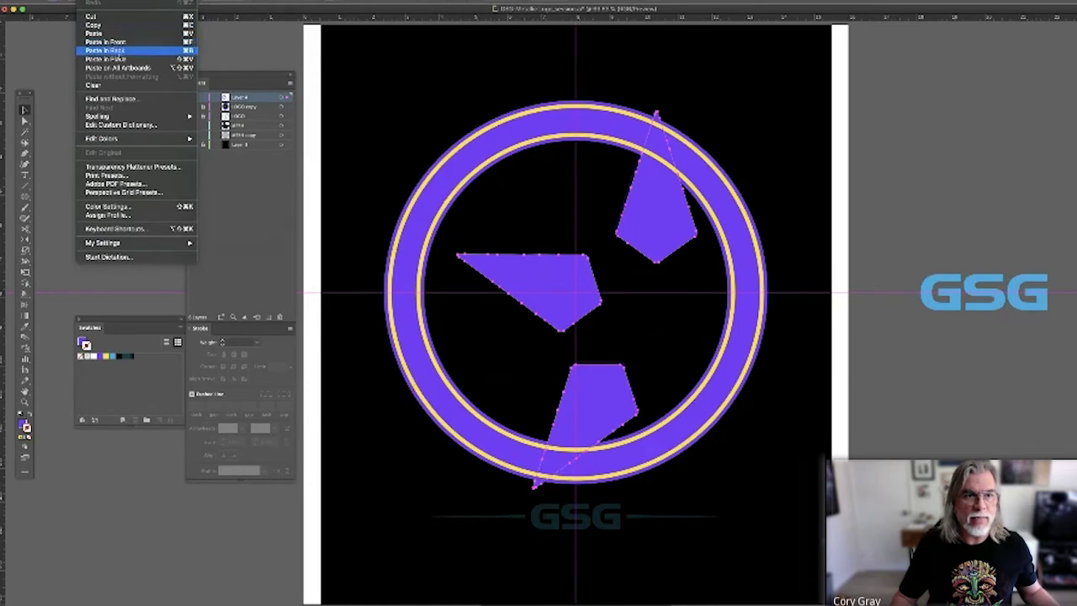
{"action": "mouse_move", "coordinate": [109, 1]}
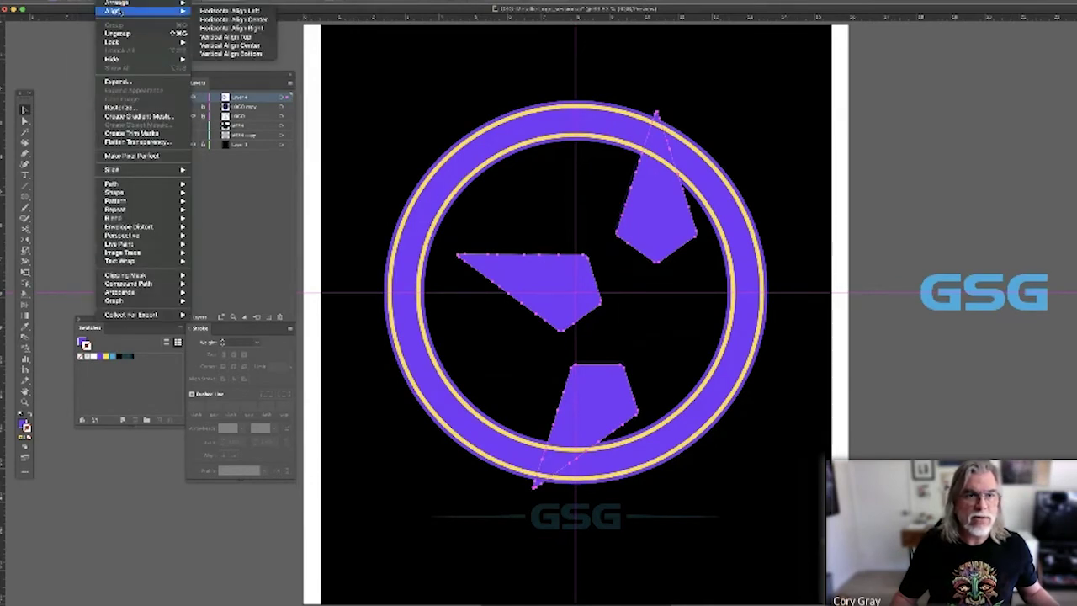
{"action": "left_click", "coordinate": [220, 3]}
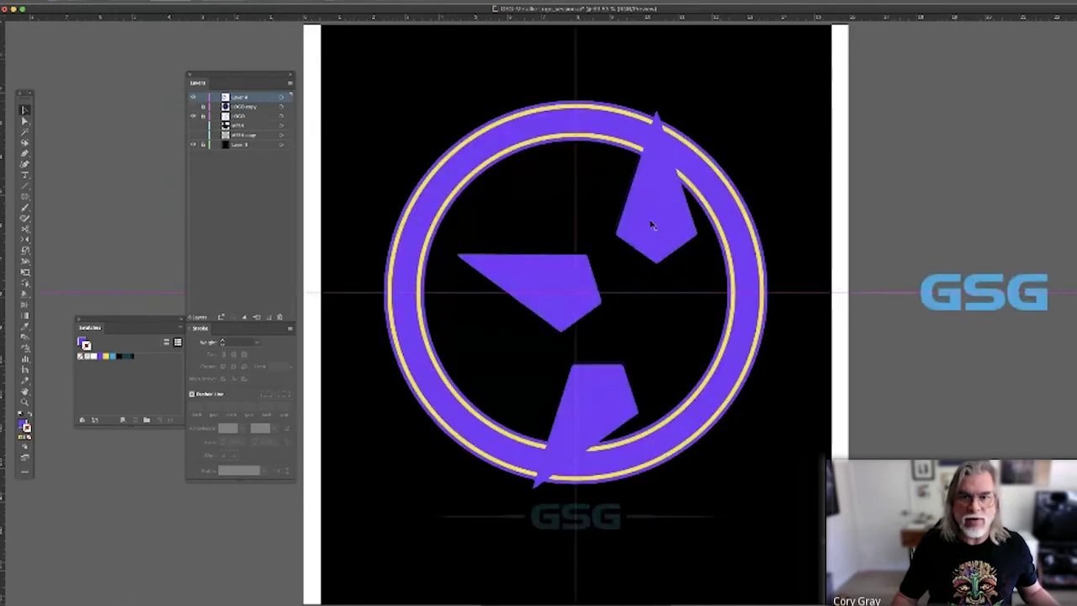
Step: Give the star pieces a black stroke aligned to the outside of their paths
{"action": "left_click", "coordinate": [651, 225]}
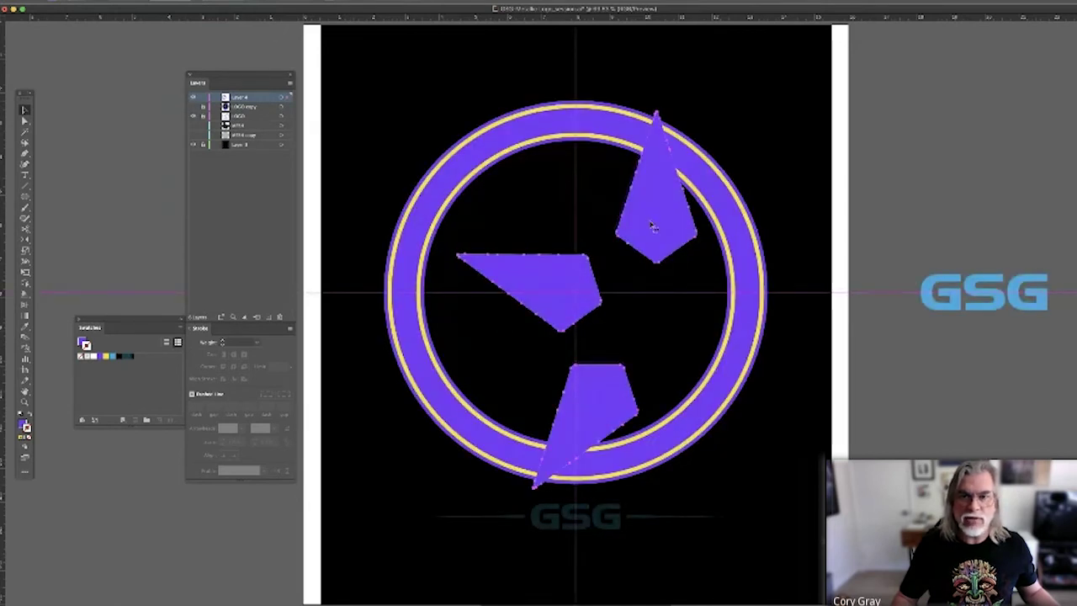
{"action": "left_click", "coordinate": [117, 358]}
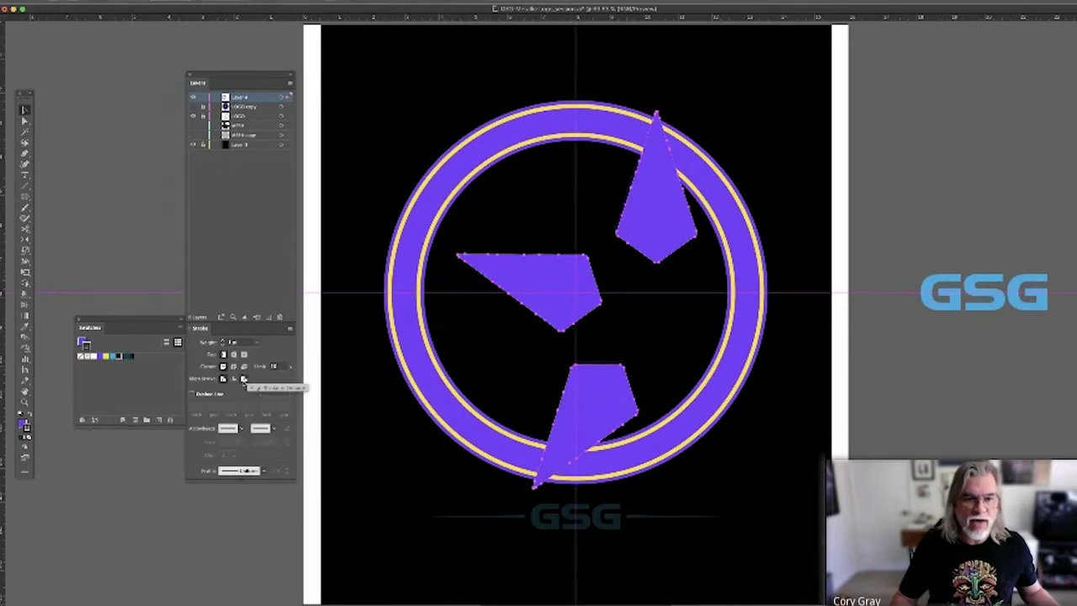
{"action": "left_click", "coordinate": [244, 379]}
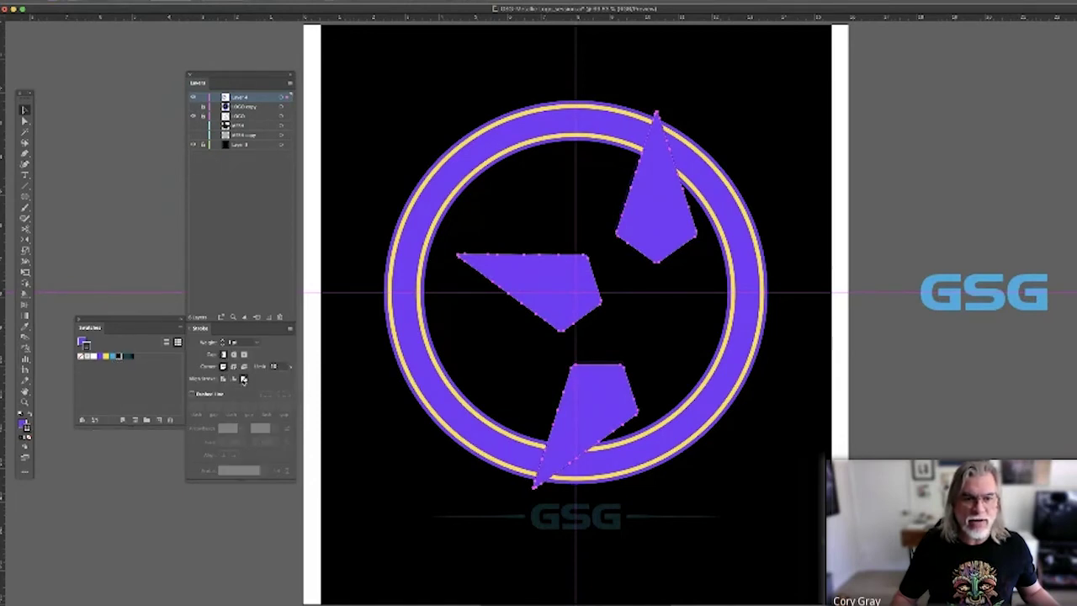
Step: Raise the star's black stroke weight to 17 so it cuts a clear gap through the rings, and deselect it
{"action": "left_click", "coordinate": [223, 341]}
{"action": "left_click", "coordinate": [223, 341]}
{"action": "left_click", "coordinate": [223, 341]}
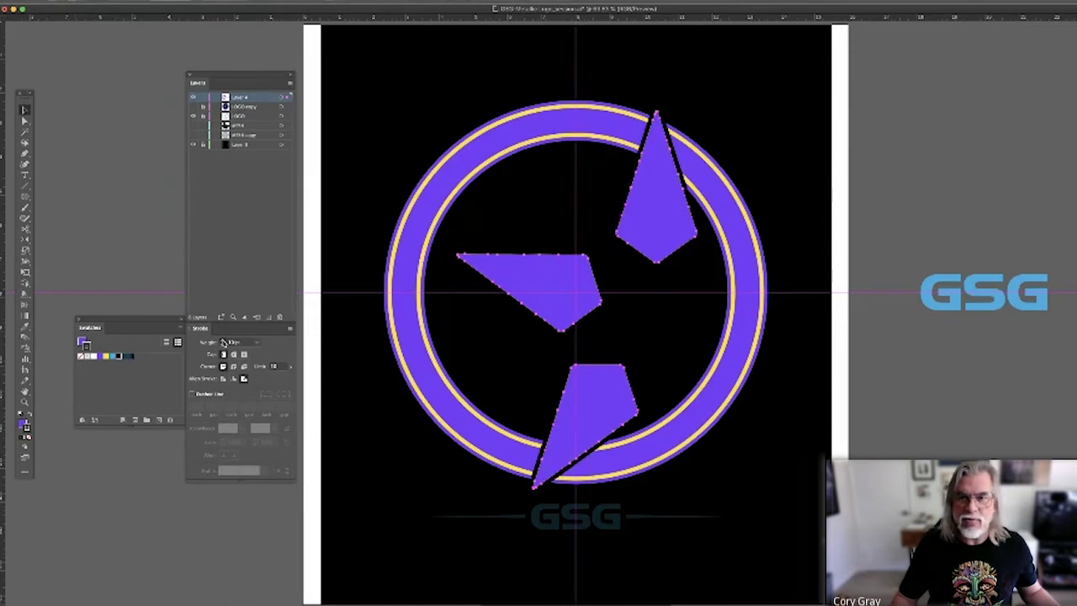
{"action": "left_click", "coordinate": [223, 340]}
{"action": "left_click", "coordinate": [223, 340]}
{"action": "left_click", "coordinate": [223, 341]}
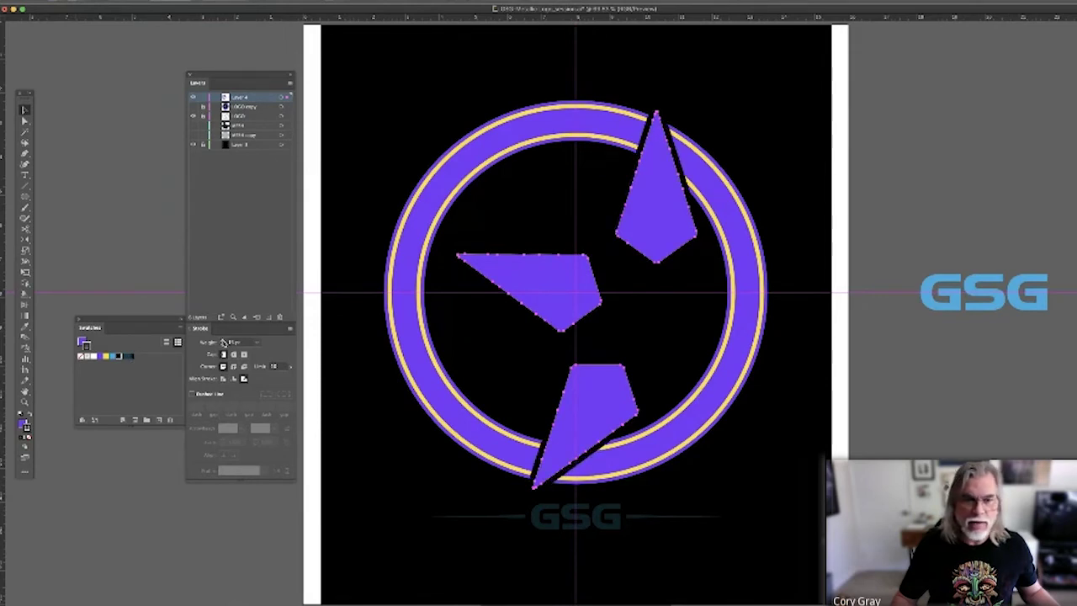
{"action": "left_click", "coordinate": [223, 341]}
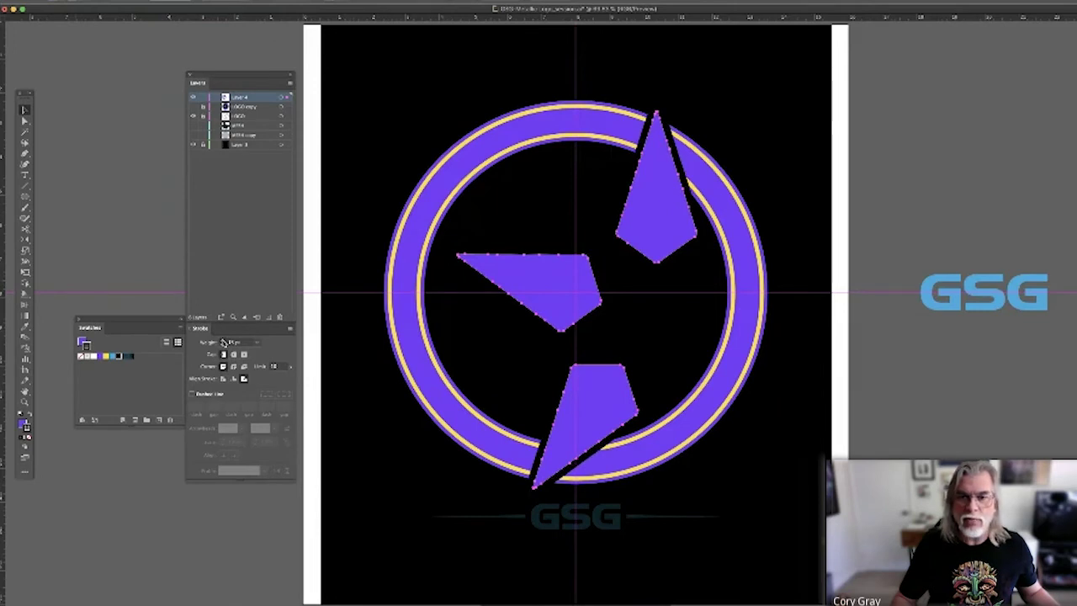
{"action": "left_click", "coordinate": [223, 340]}
{"action": "left_click", "coordinate": [223, 340]}
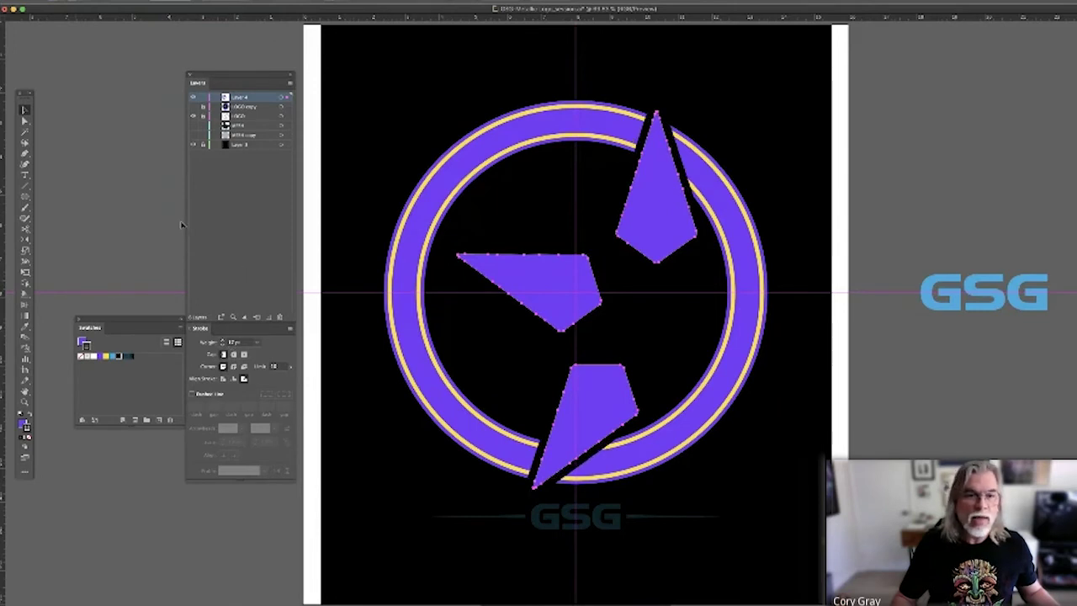
{"action": "left_click", "coordinate": [162, 216]}
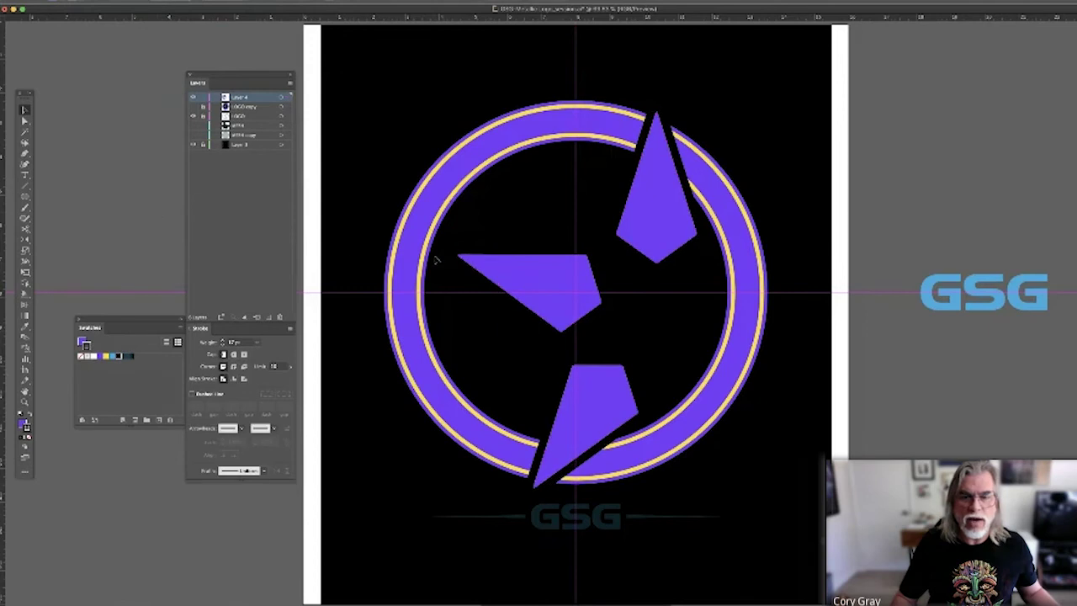
Step: Check the star against the LOGO copy layer and offset its paths inward with round joins to make smaller inner shapes
{"action": "left_click", "coordinate": [192, 107]}
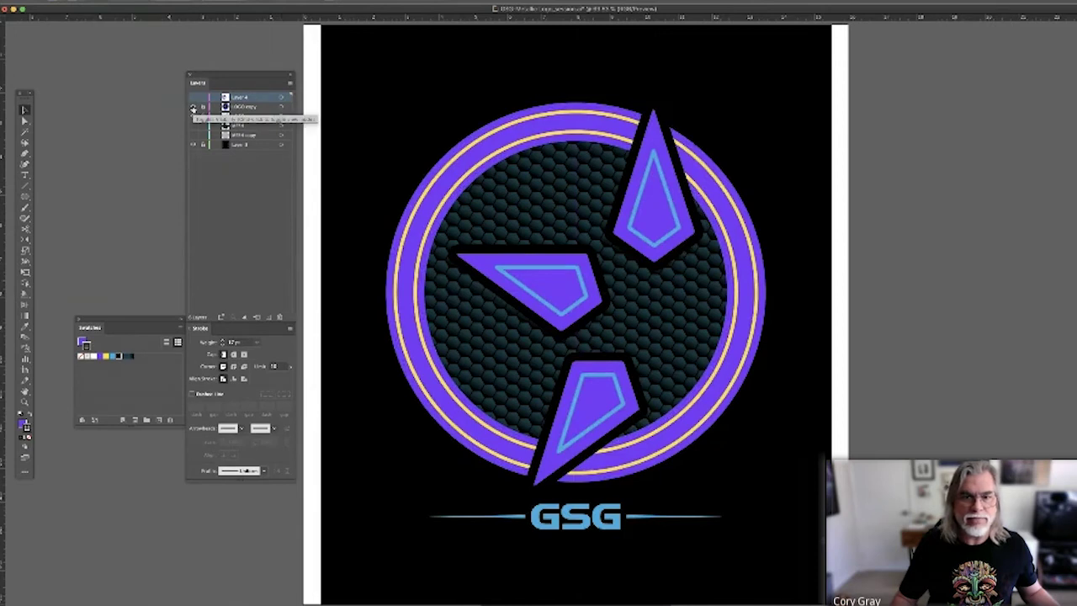
{"action": "left_click", "coordinate": [192, 108]}
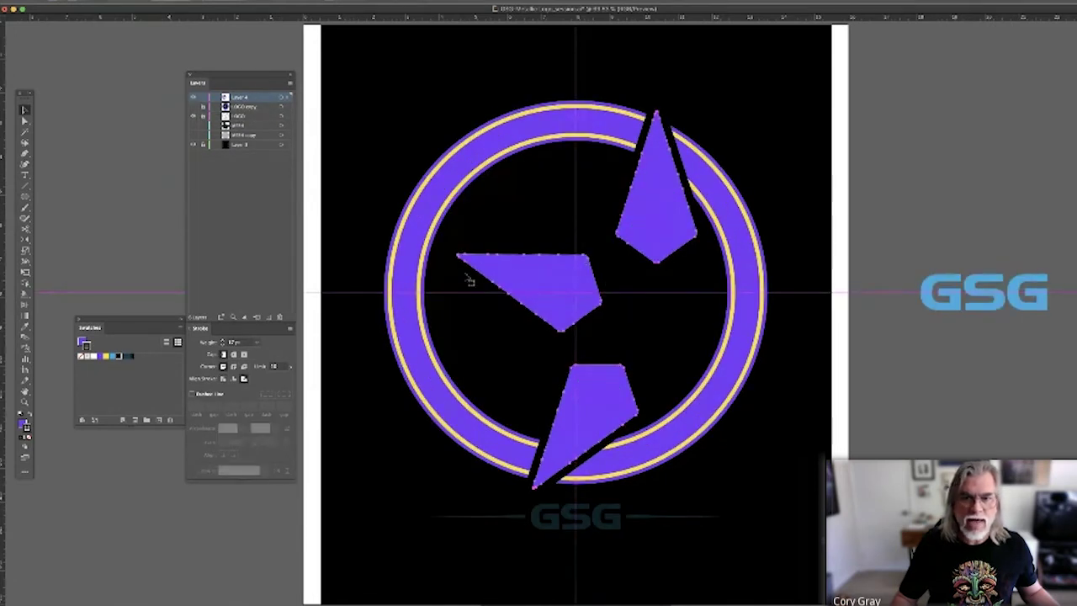
{"action": "left_click", "coordinate": [85, 1]}
{"action": "mouse_move", "coordinate": [109, 1]}
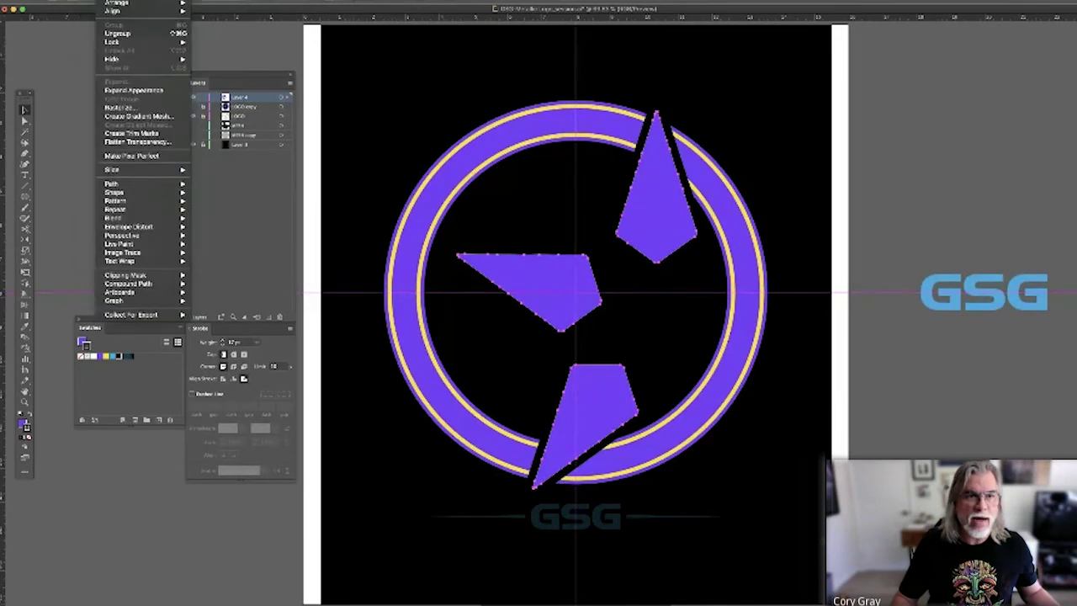
{"action": "mouse_move", "coordinate": [113, 183]}
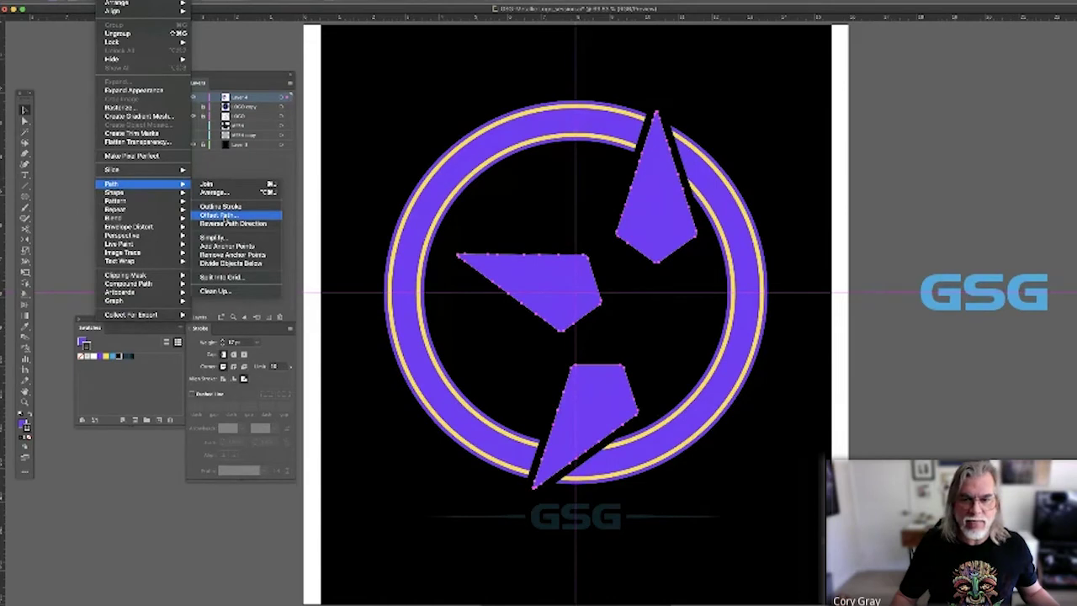
{"action": "left_click", "coordinate": [220, 216]}
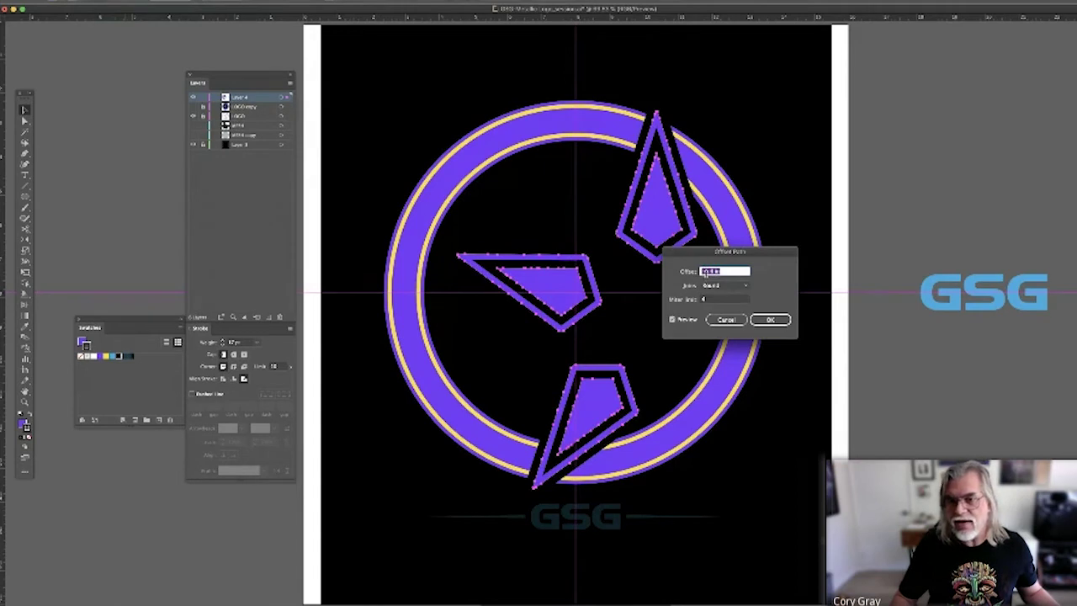
{"action": "left_click", "coordinate": [772, 322]}
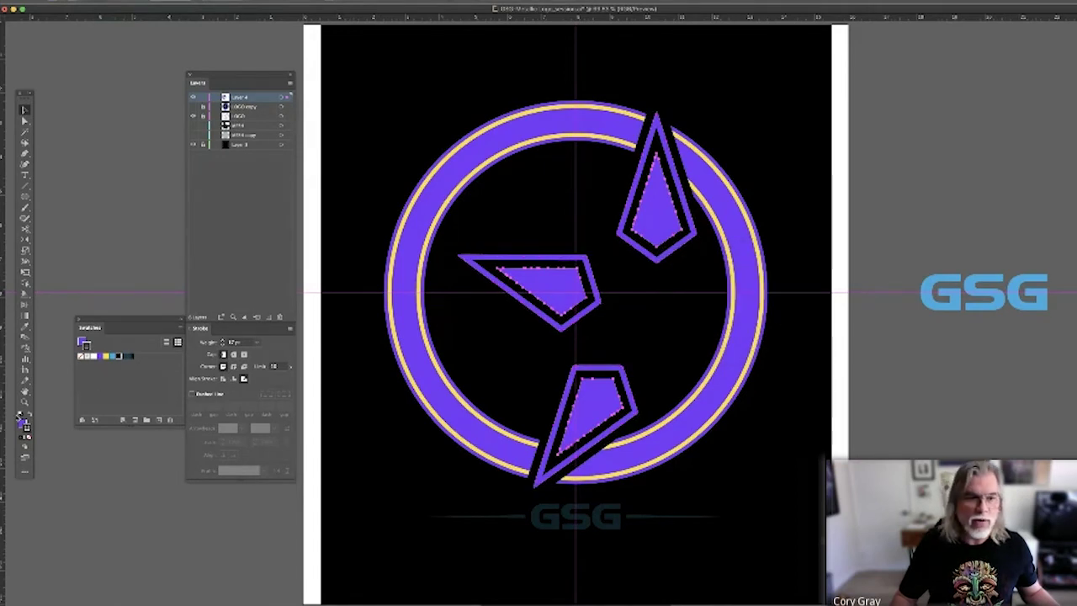
Step: Change the inner star shapes' stroke to light blue and reduce its weight to a thin outline matching the reference
{"action": "left_click", "coordinate": [113, 356]}
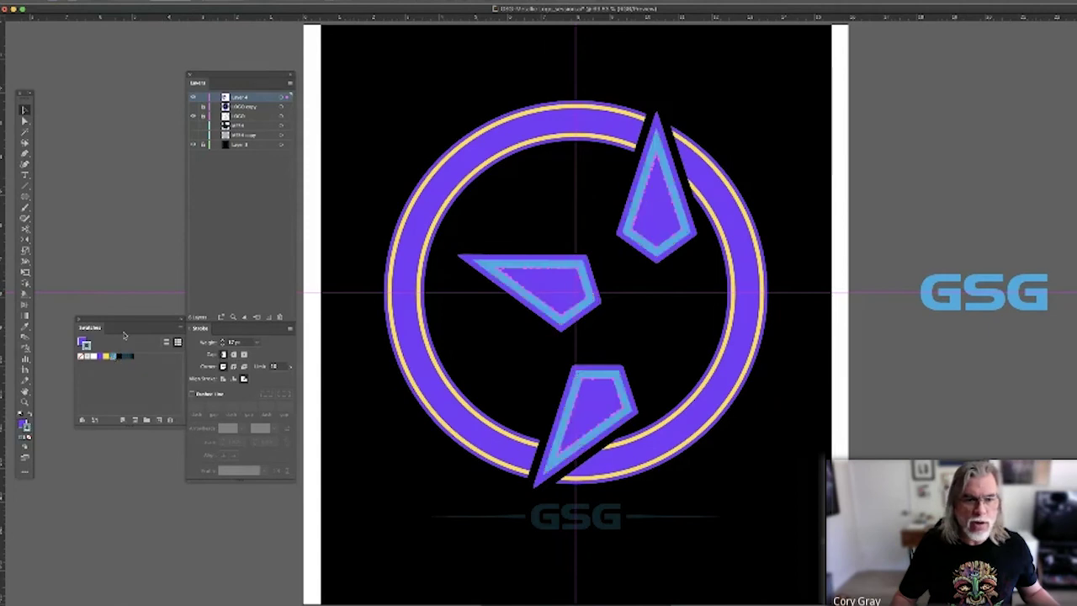
{"action": "left_click", "coordinate": [222, 344]}
{"action": "left_click", "coordinate": [222, 345]}
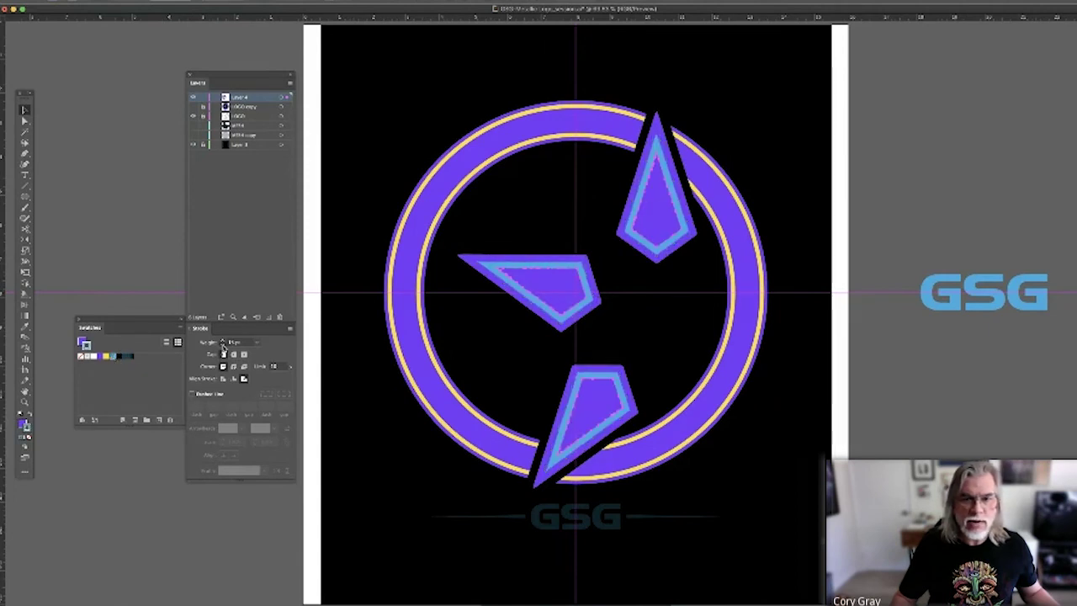
{"action": "left_click", "coordinate": [222, 345]}
{"action": "left_click", "coordinate": [222, 345]}
{"action": "left_click", "coordinate": [222, 344]}
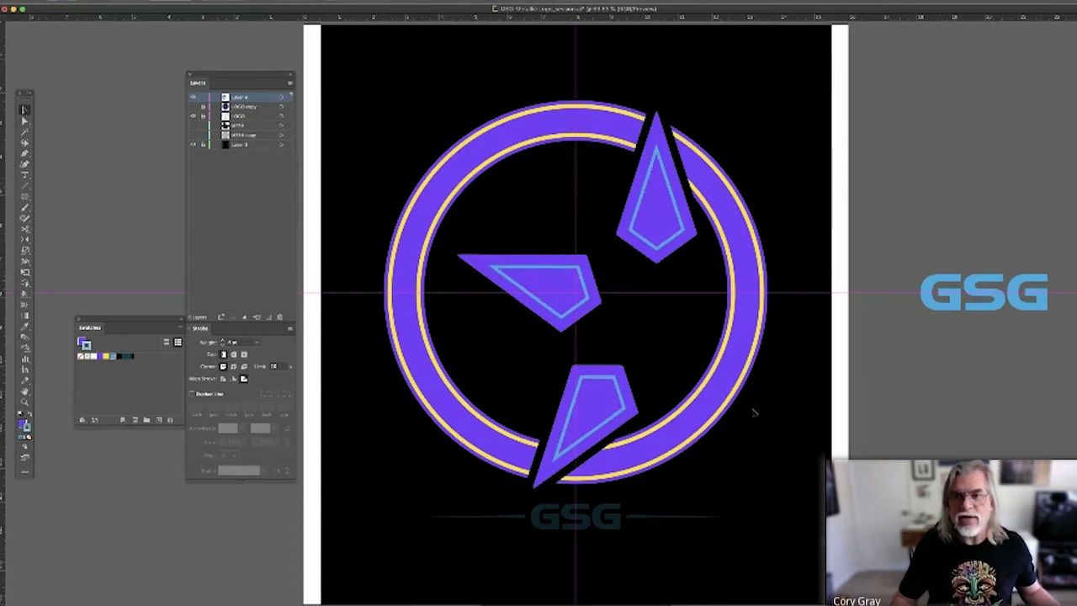
Step: Place the blue GSG lettering below the ring, scale it down and nudge it over the faded reference letters
{"action": "left_click_drag", "start_coordinate": [927, 299], "coordinate": [519, 527]}
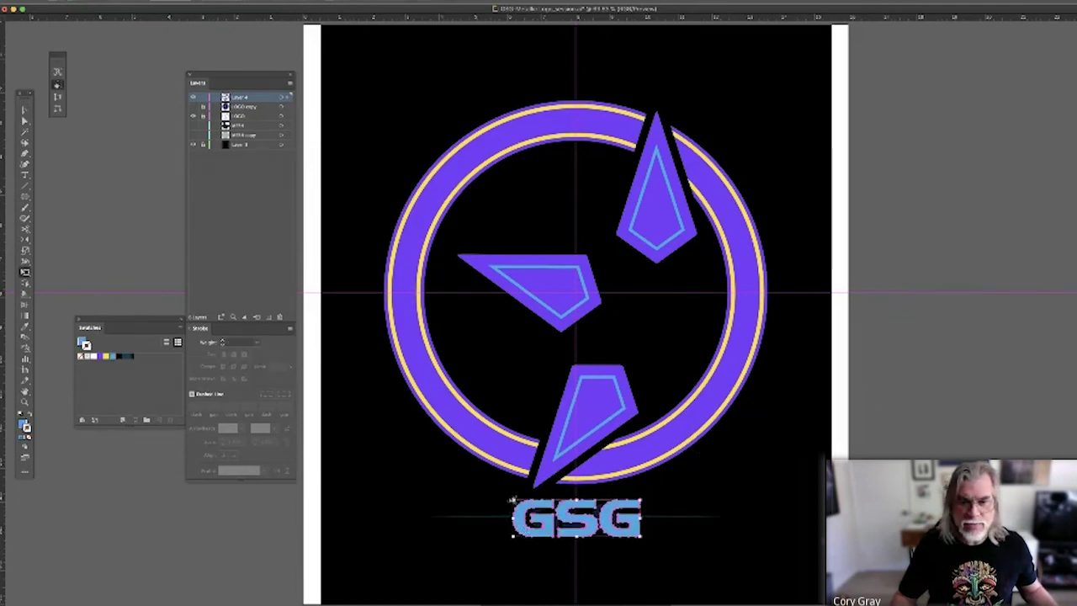
{"action": "left_click_drag", "start_coordinate": [639, 535], "coordinate": [614, 535]}
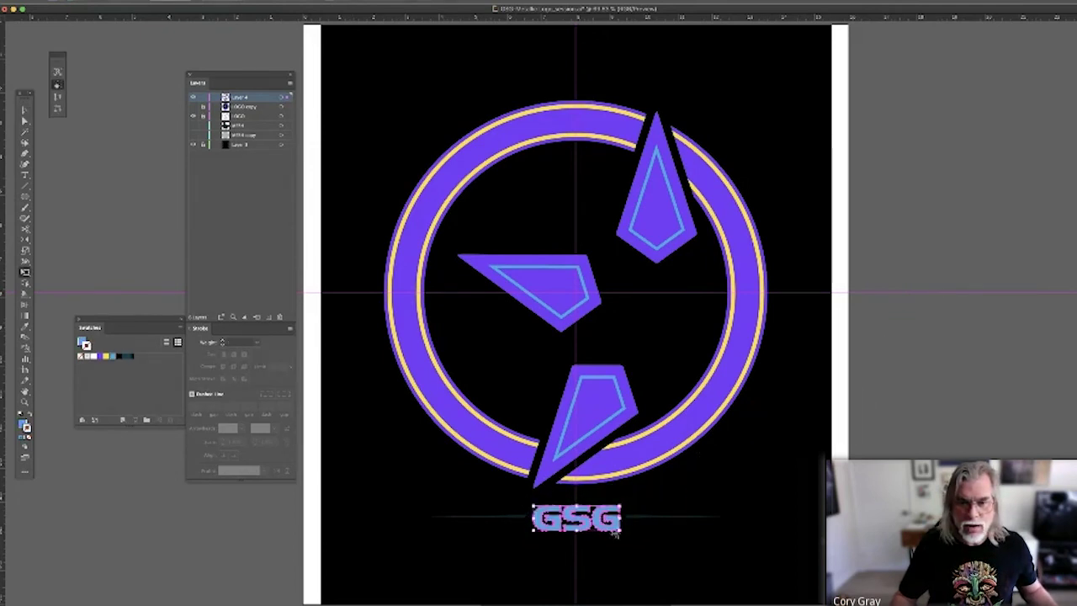
{"action": "key", "text": "Left"}
{"action": "key", "text": "Left"}
{"action": "key", "text": "Left"}
{"action": "key", "text": "Left"}
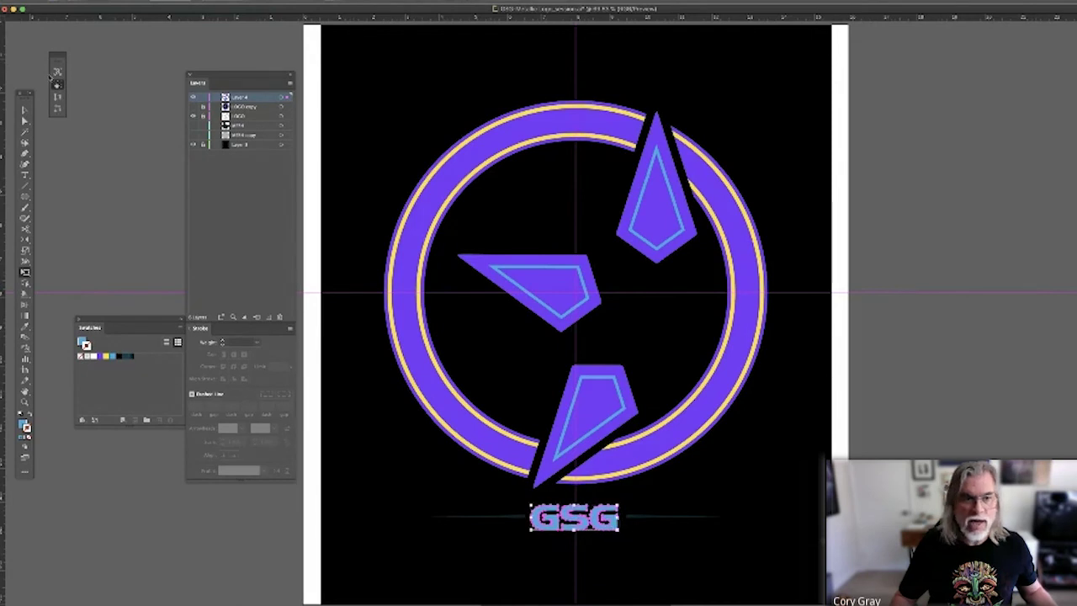
{"action": "left_click", "coordinate": [24, 109]}
{"action": "left_click", "coordinate": [352, 327]}
{"action": "scroll", "coordinate": [352, 326], "scroll_direction": "down", "scroll_amount": 3}
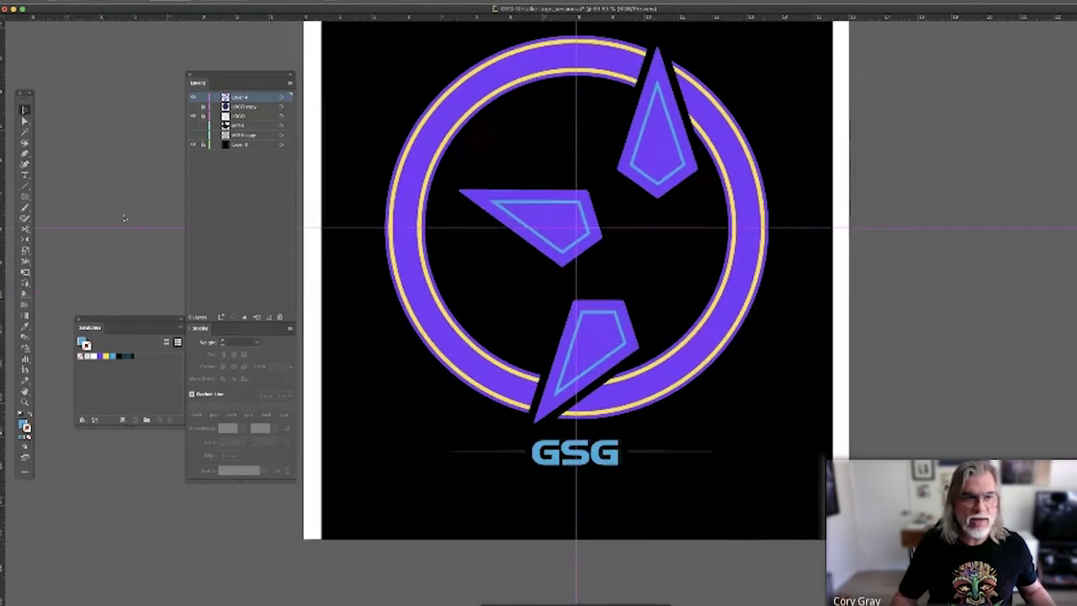
{"action": "key", "text": "p"}
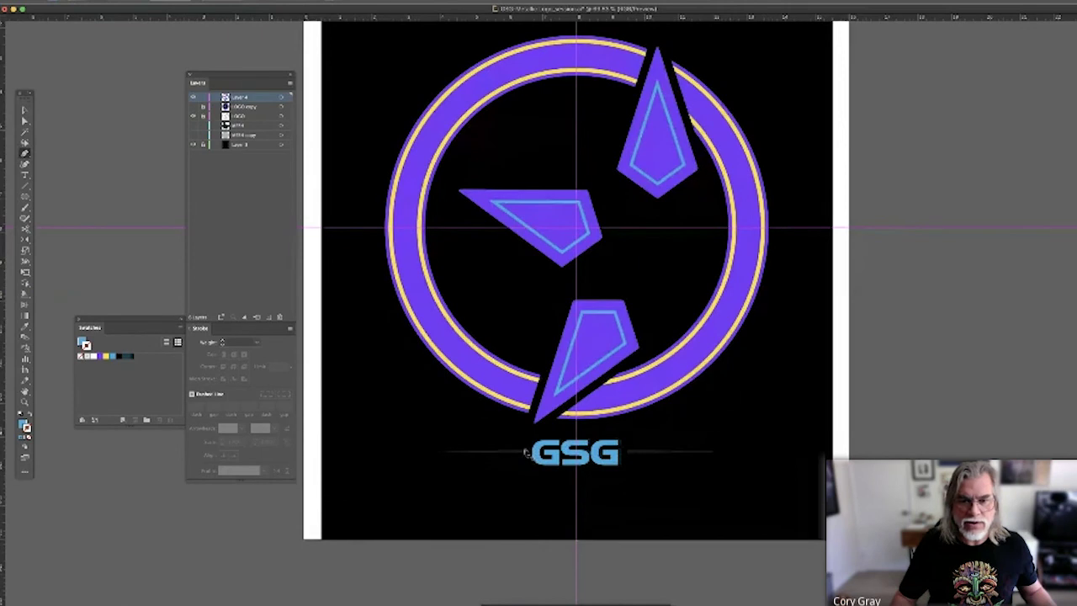
{"action": "key", "text": "m"}
{"action": "left_click_drag", "start_coordinate": [545, 456], "coordinate": [587, 448]}
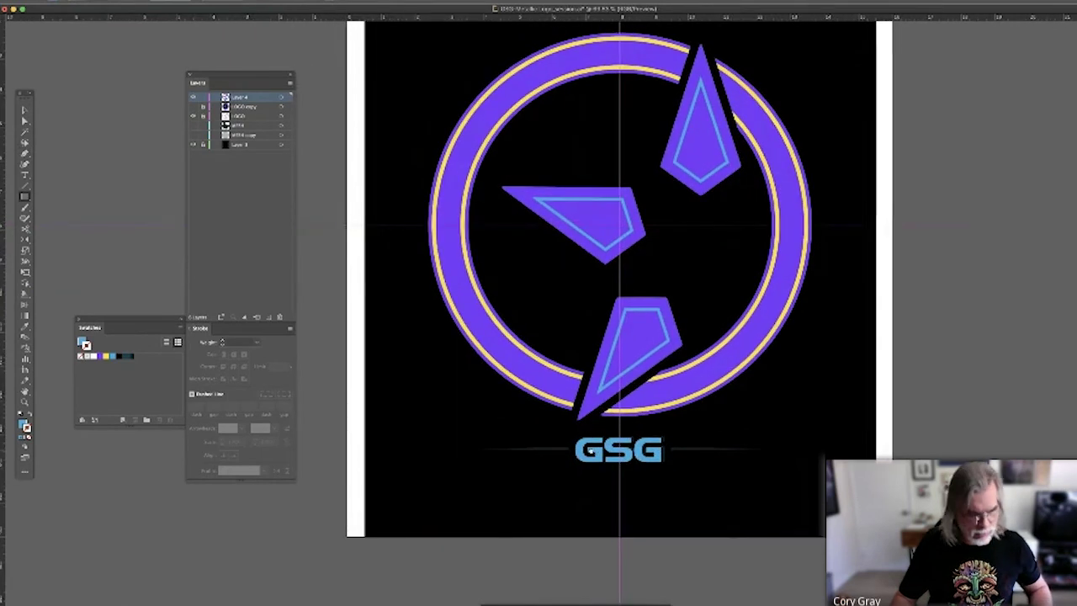
{"action": "scroll", "coordinate": [587, 448], "scroll_direction": "up", "scroll_amount": 3}
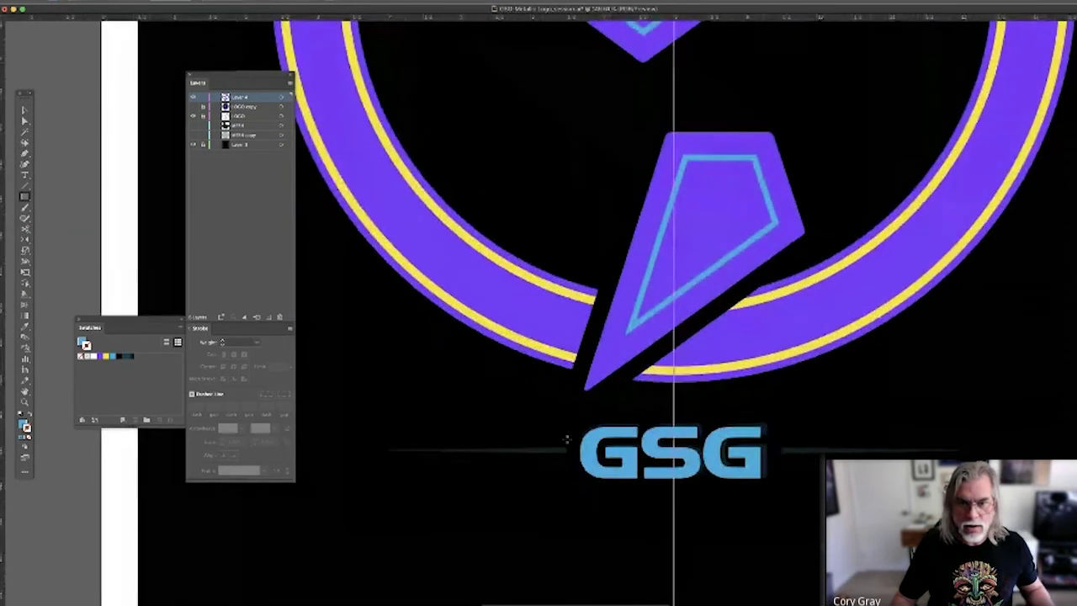
{"action": "left_click", "coordinate": [564, 447]}
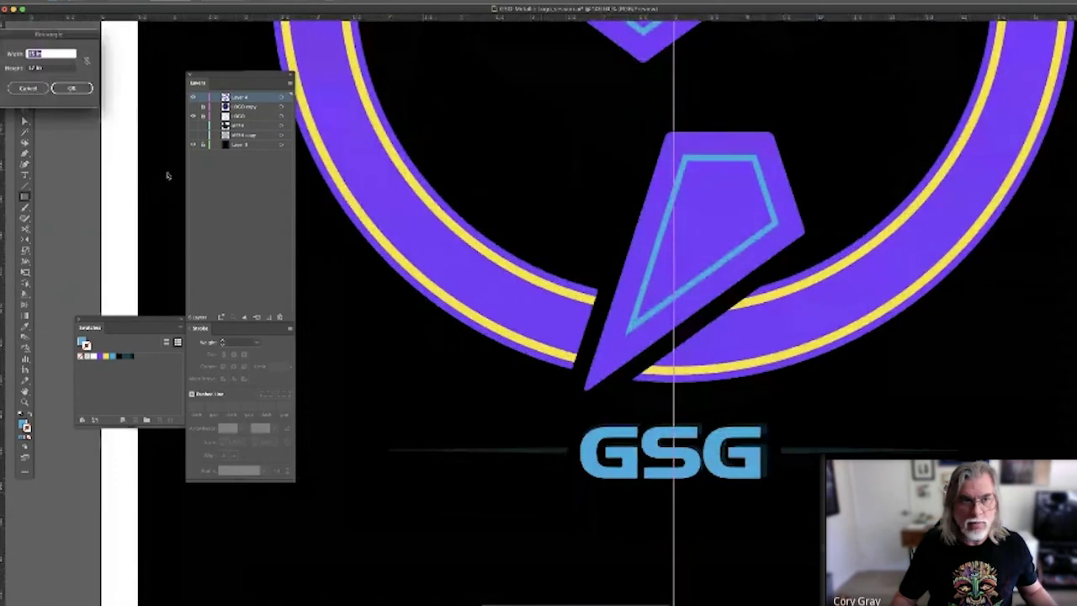
{"action": "left_click", "coordinate": [28, 87]}
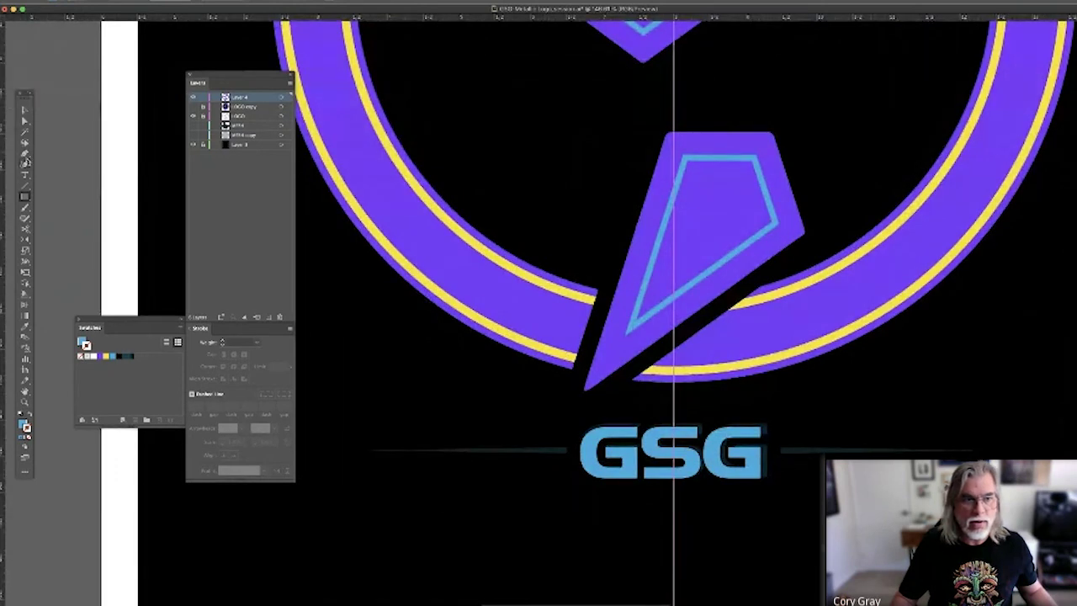
Step: Draw a light-blue tapered line over the reference line left of the GSG lettering and mirror a copy across the vertical centre guide
{"action": "left_click", "coordinate": [25, 157]}
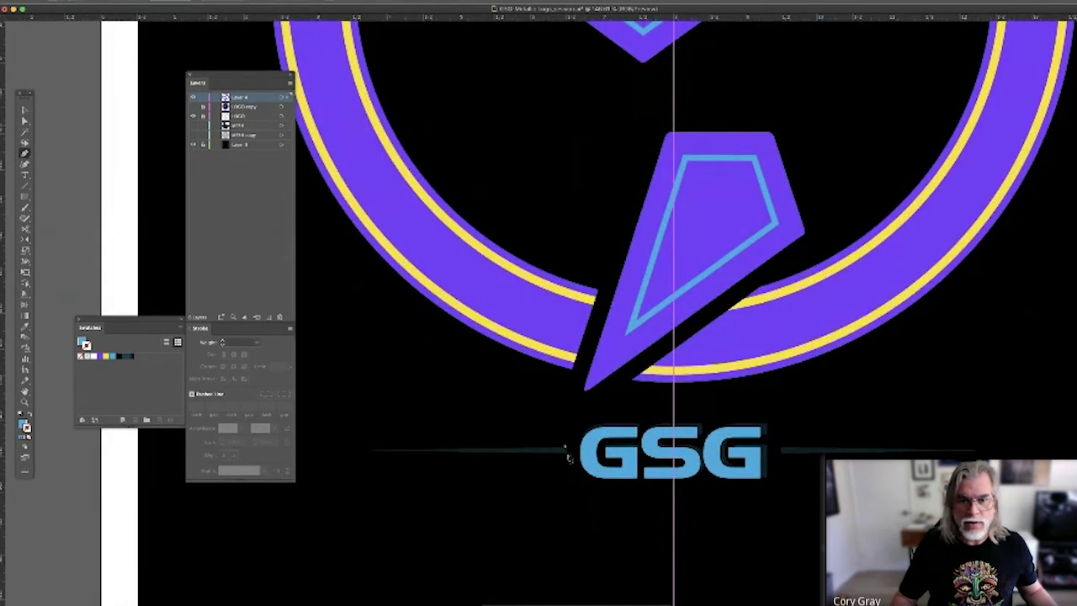
{"action": "left_click", "coordinate": [373, 450]}
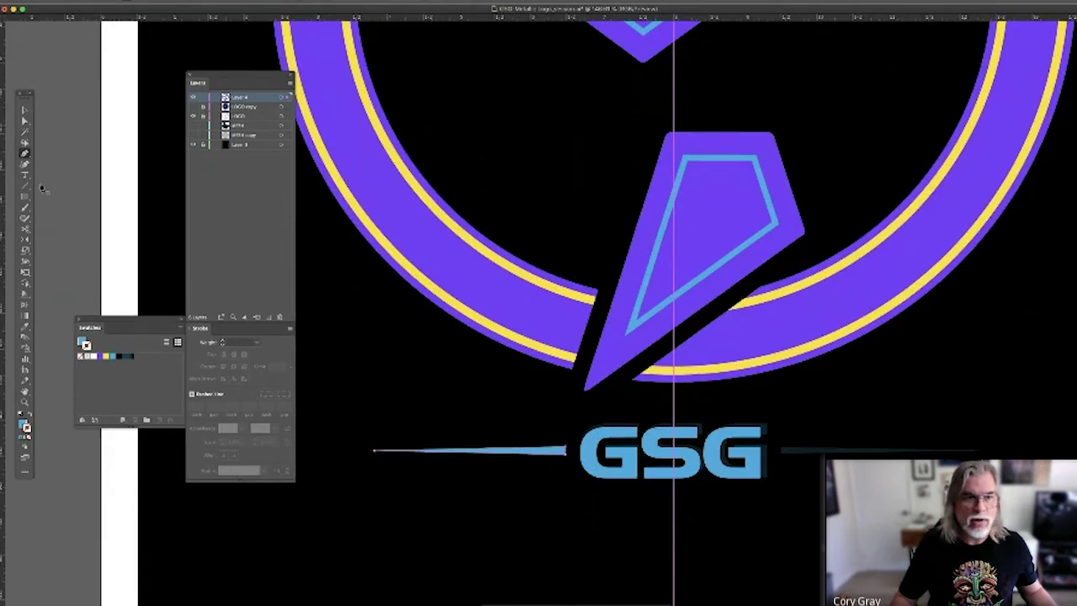
{"action": "left_click", "coordinate": [24, 110]}
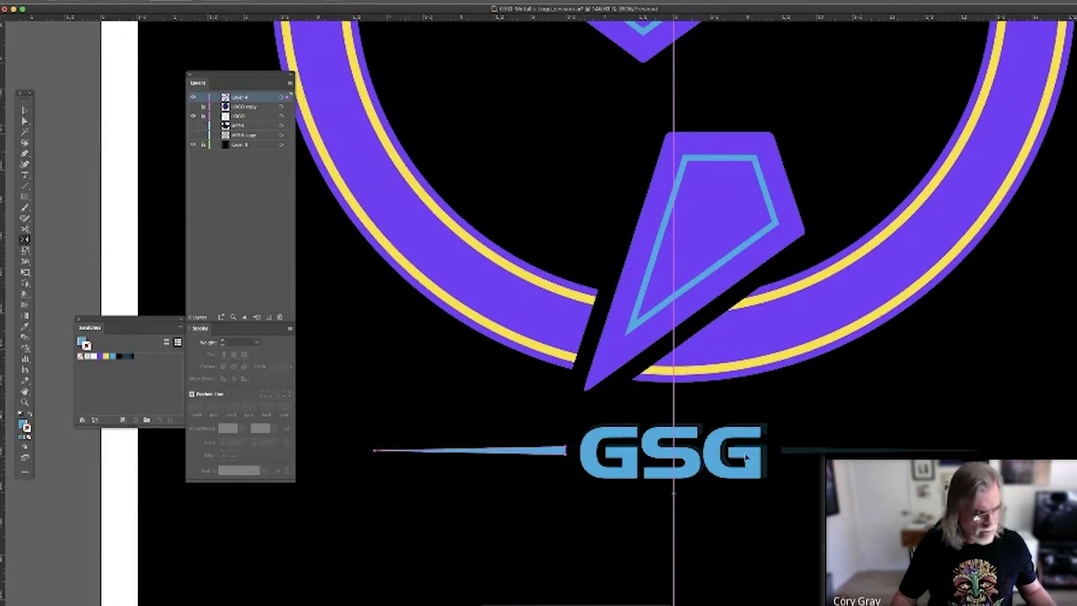
{"action": "mouse_move", "coordinate": [745, 458]}
{"action": "left_mouse_down"}
{"action": "mouse_move", "coordinate": [745, 390]}
{"action": "mouse_move", "coordinate": [793, 517]}
{"action": "mouse_move", "coordinate": [807, 477]}
{"action": "mouse_move", "coordinate": [783, 453]}
{"action": "left_mouse_up"}
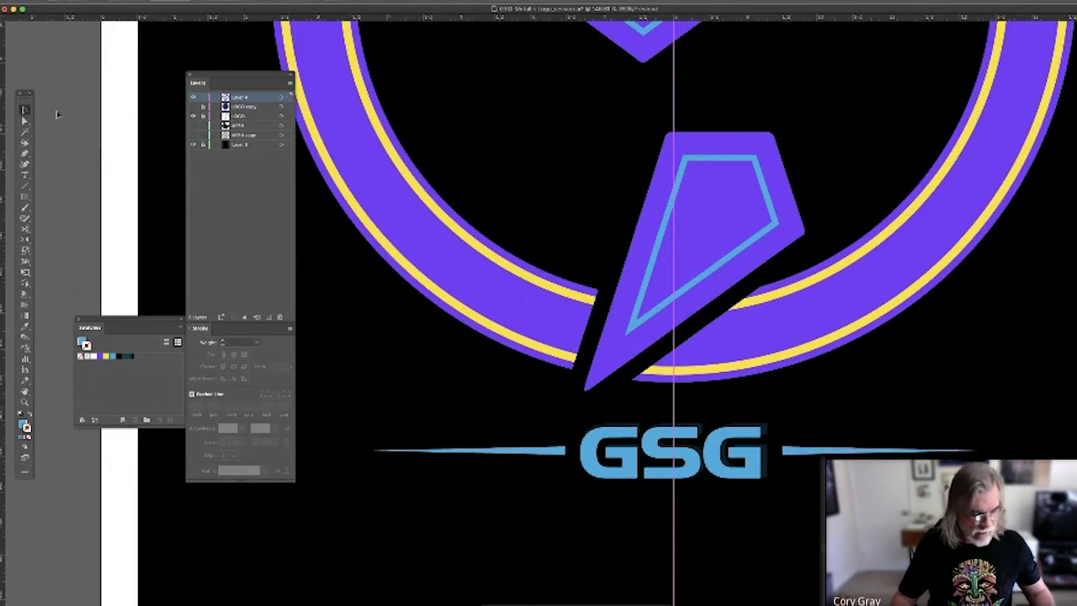
{"action": "key", "text": "ctrl+0"}
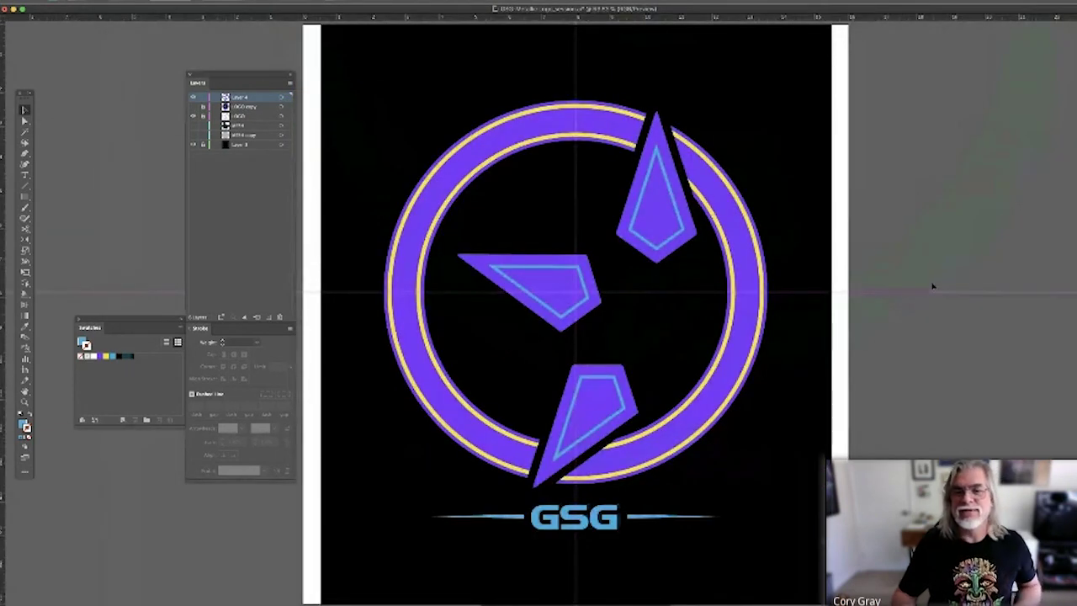